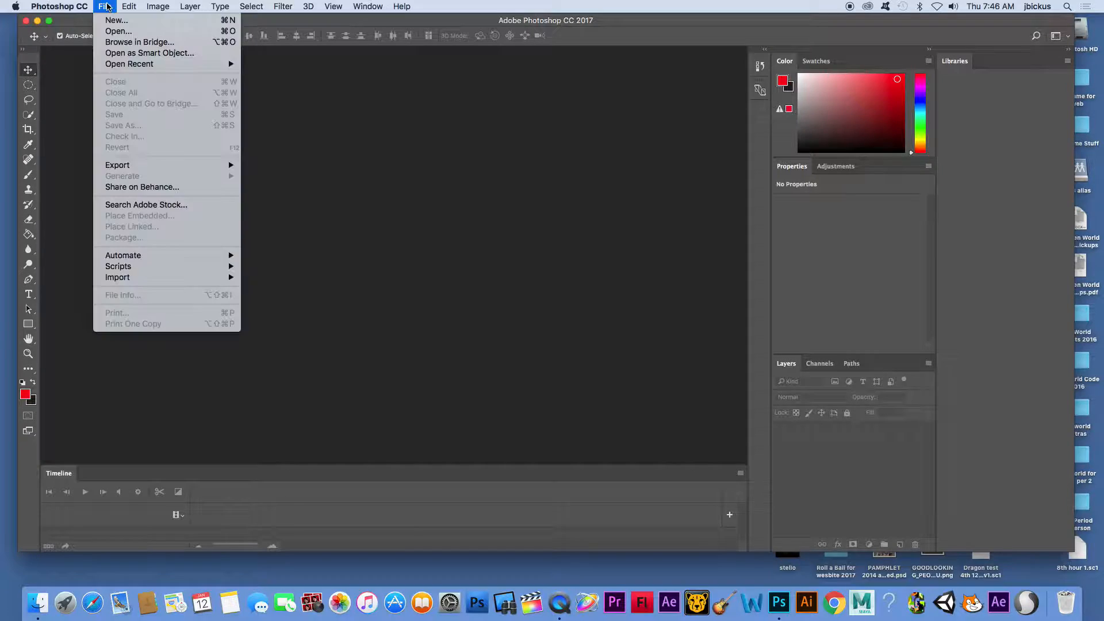
Create a new 6 × 6 inch document at 150 pixels/inch in RGB Color with a white background.
{"action": "left_click", "coordinate": [111, 21]}
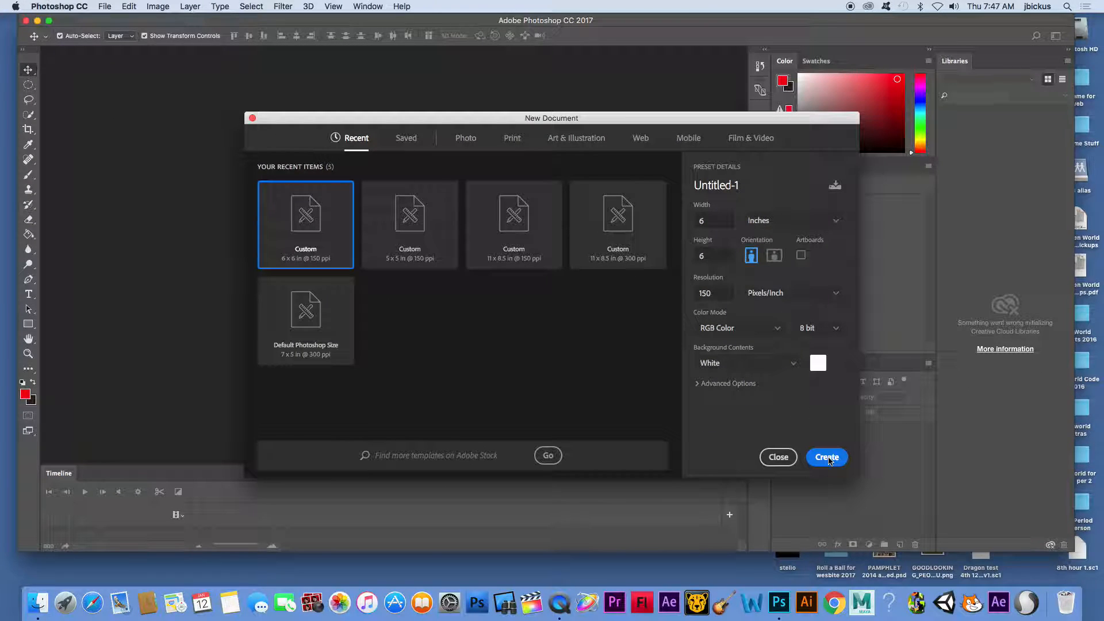
{"action": "left_click", "coordinate": [826, 457]}
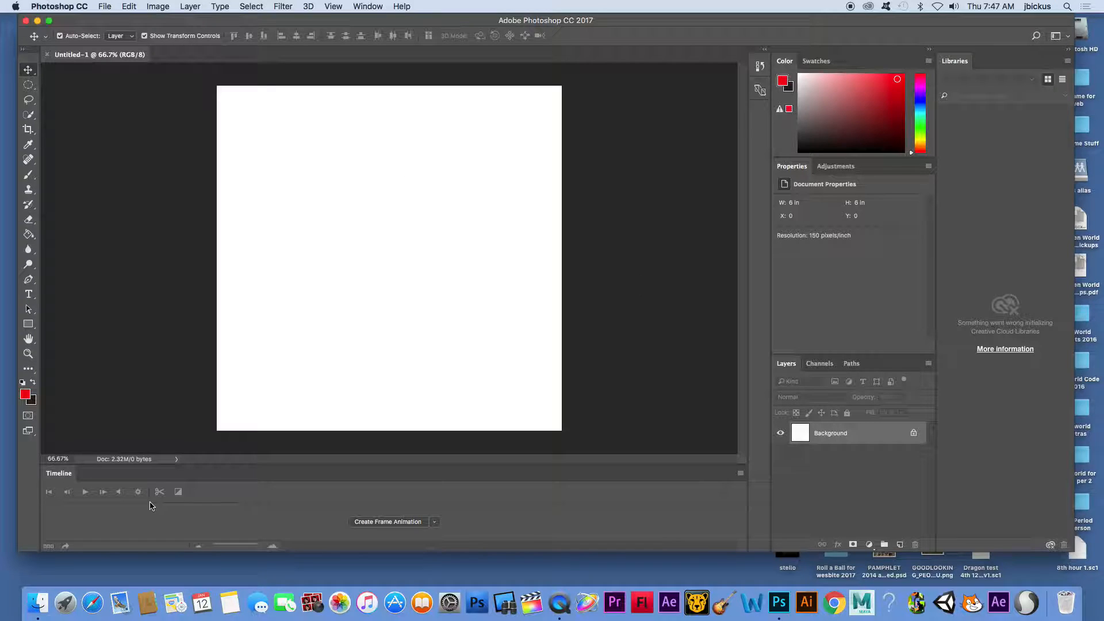
Set the timeline type to frame animation and create the frame animation.
{"action": "left_click", "coordinate": [367, 6]}
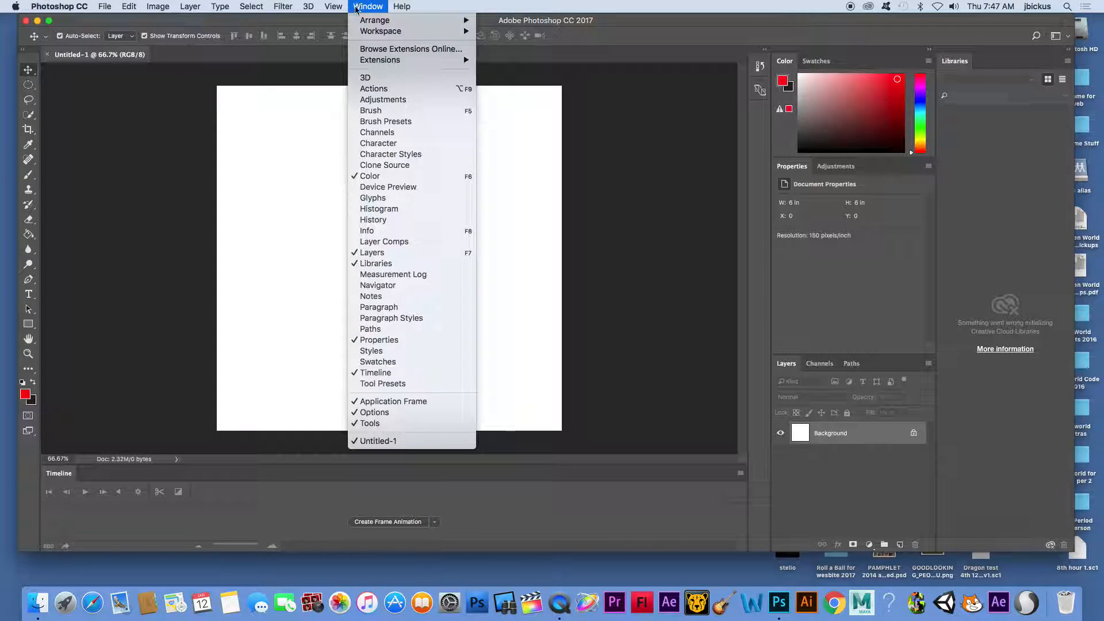
{"action": "left_click", "coordinate": [641, 362]}
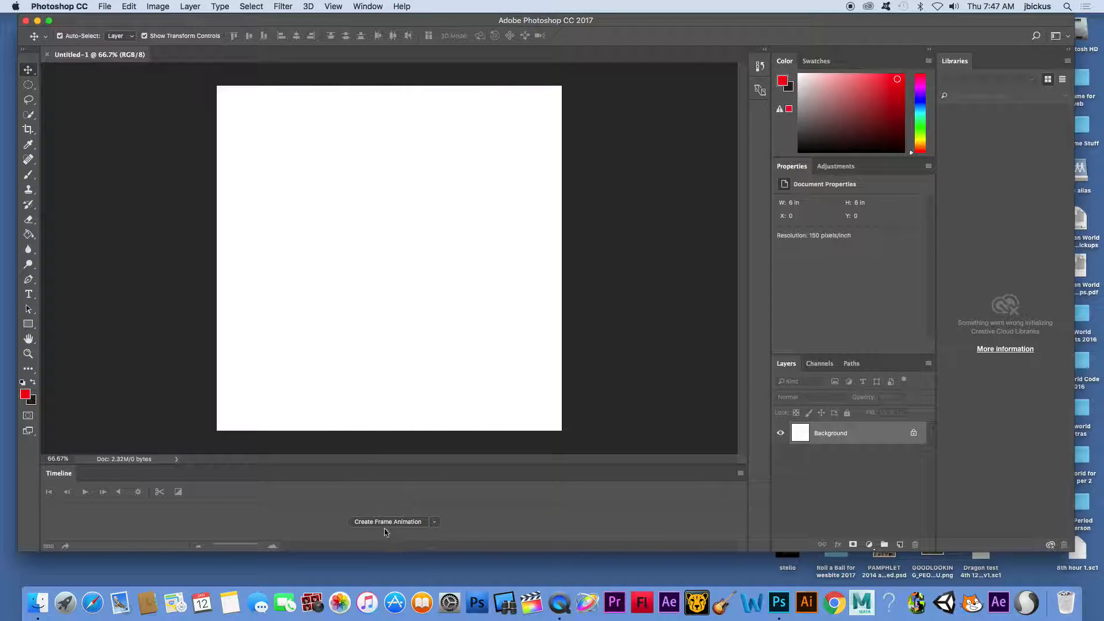
{"action": "left_click", "coordinate": [435, 523]}
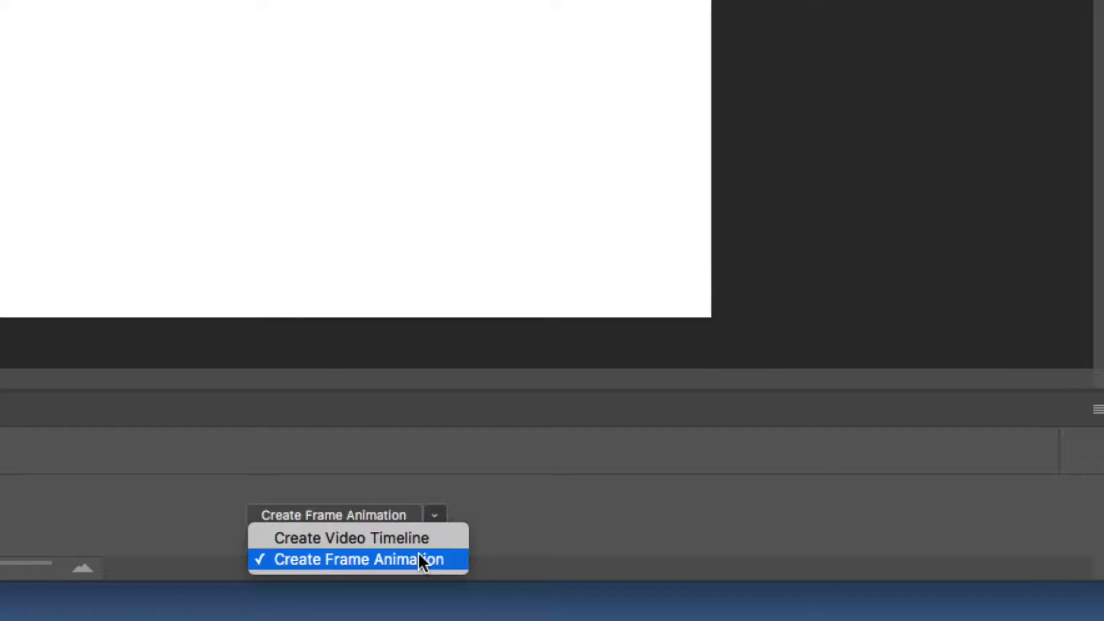
{"action": "left_click", "coordinate": [418, 553]}
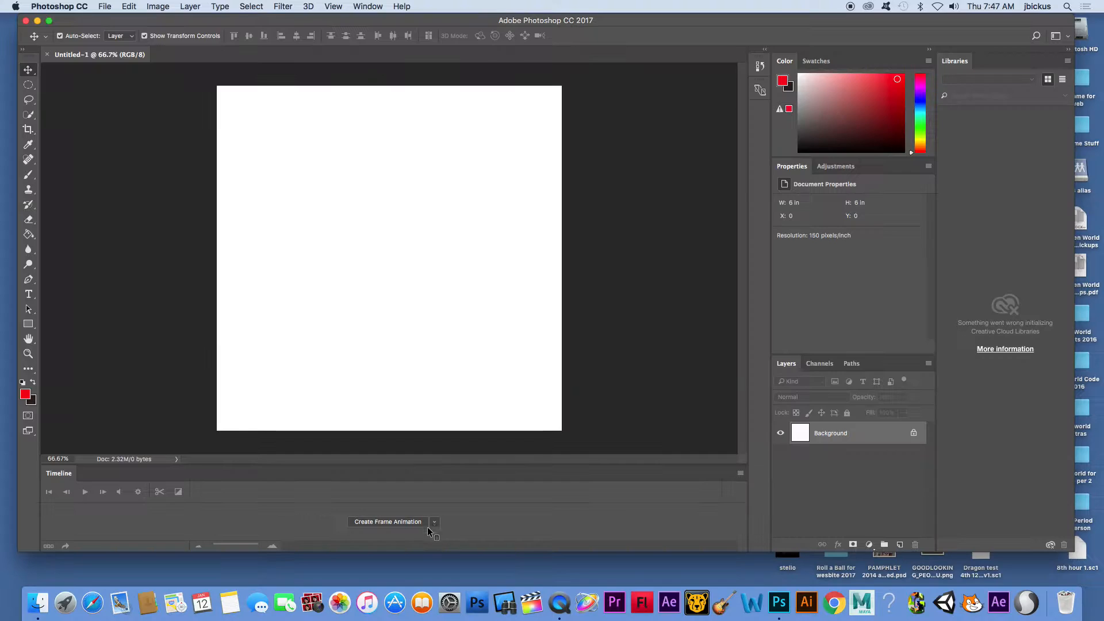
{"action": "left_click", "coordinate": [302, 515]}
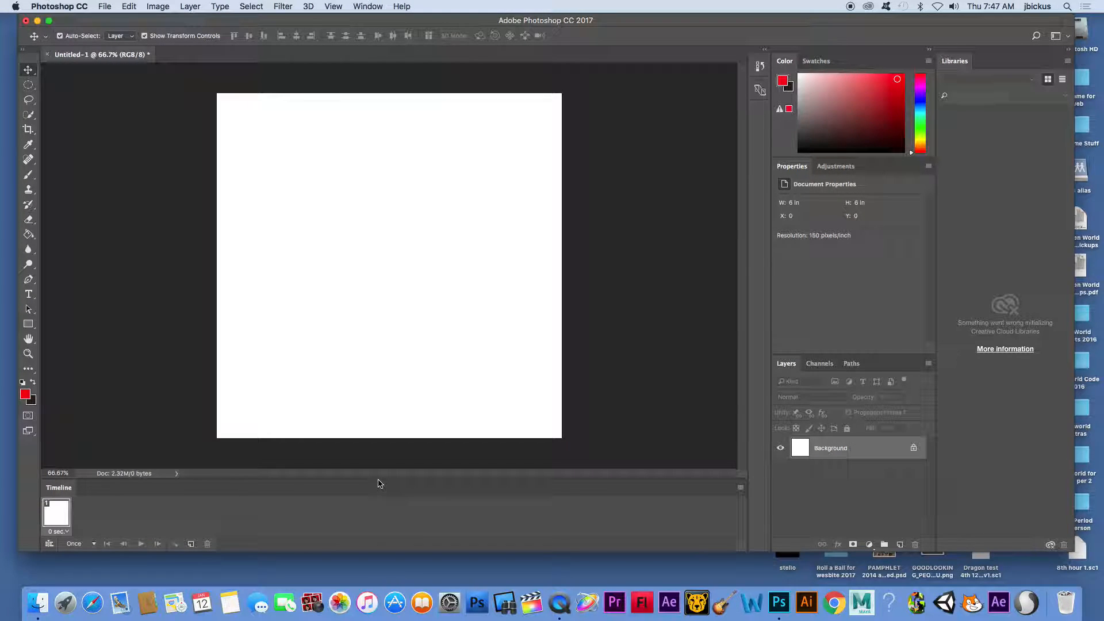
Add a new layer, draw an ellipse about 1.92 × 1.67 in near the canvas centre, fill it with red and deselect it.
{"action": "left_click", "coordinate": [899, 545]}
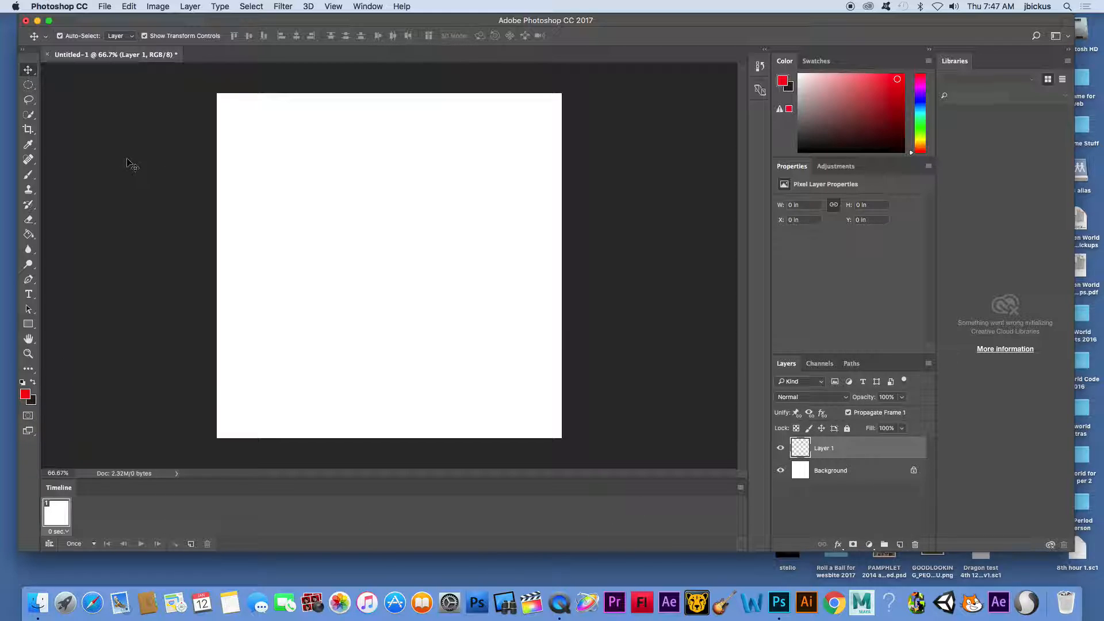
{"action": "left_click", "coordinate": [28, 84]}
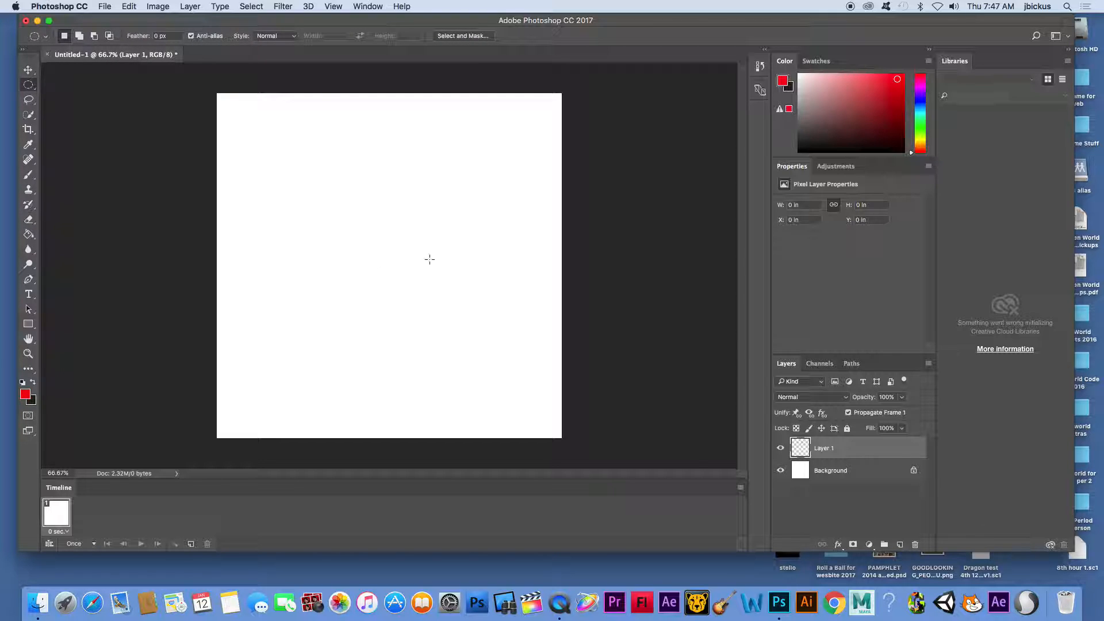
{"action": "left_click_drag", "start_coordinate": [340, 230], "coordinate": [449, 326]}
{"action": "left_click", "coordinate": [29, 234]}
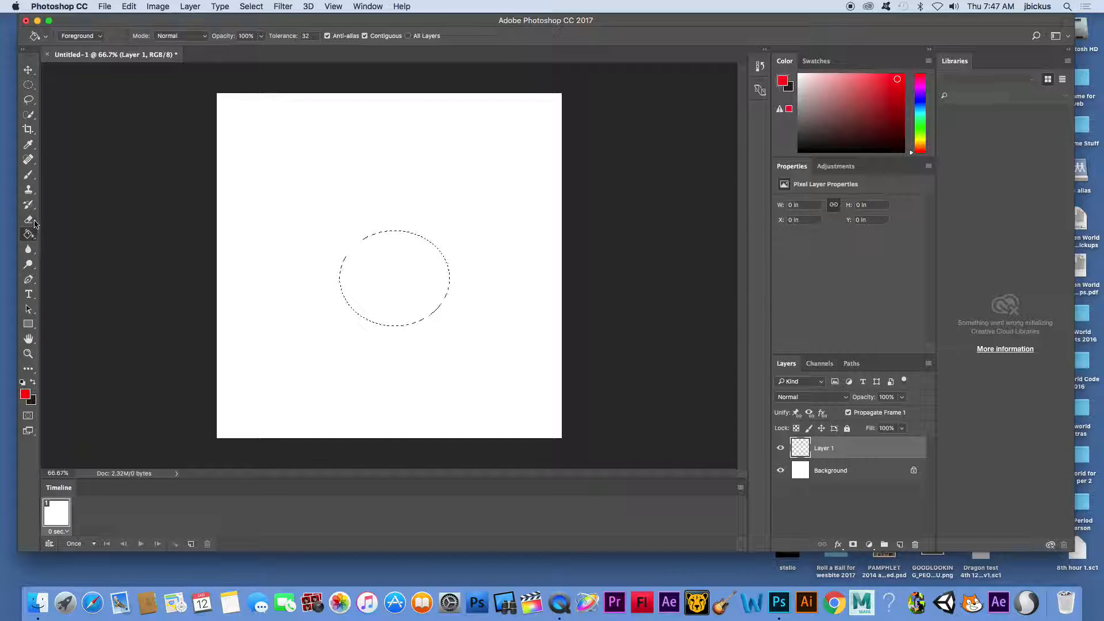
{"action": "left_click", "coordinate": [379, 252]}
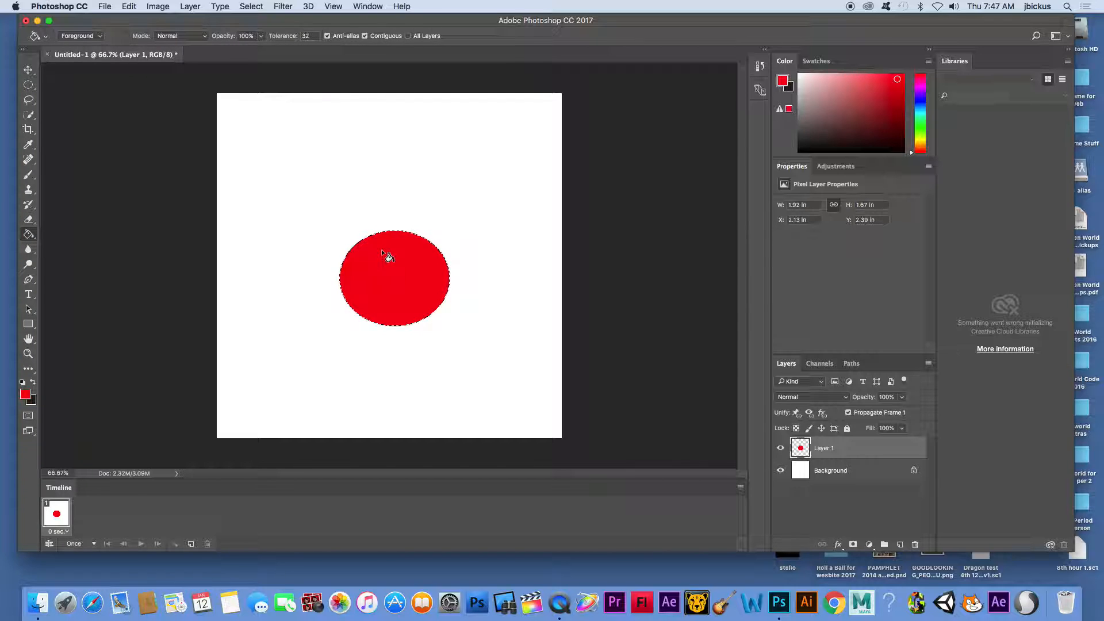
{"action": "key", "text": "super+d"}
Add another layer and select a tall rectangle about 0.39 × 2.59 in near the canvas's upper-left corner.
{"action": "left_click", "coordinate": [900, 545]}
{"action": "left_click", "coordinate": [28, 85]}
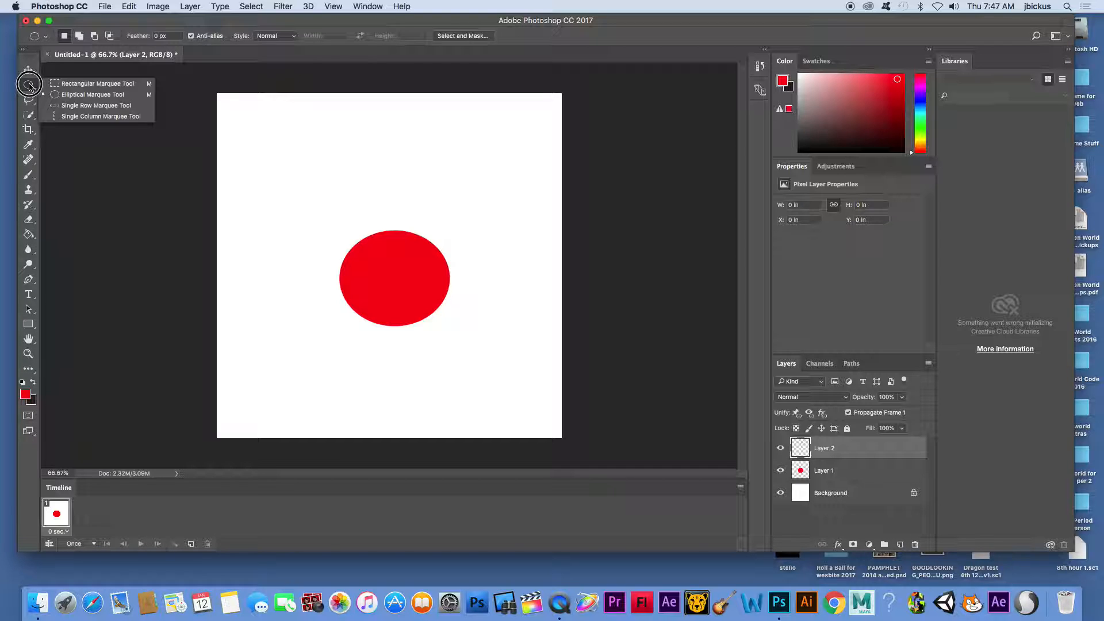
{"action": "left_click", "coordinate": [81, 83]}
{"action": "left_click_drag", "start_coordinate": [227, 111], "coordinate": [248, 256]}
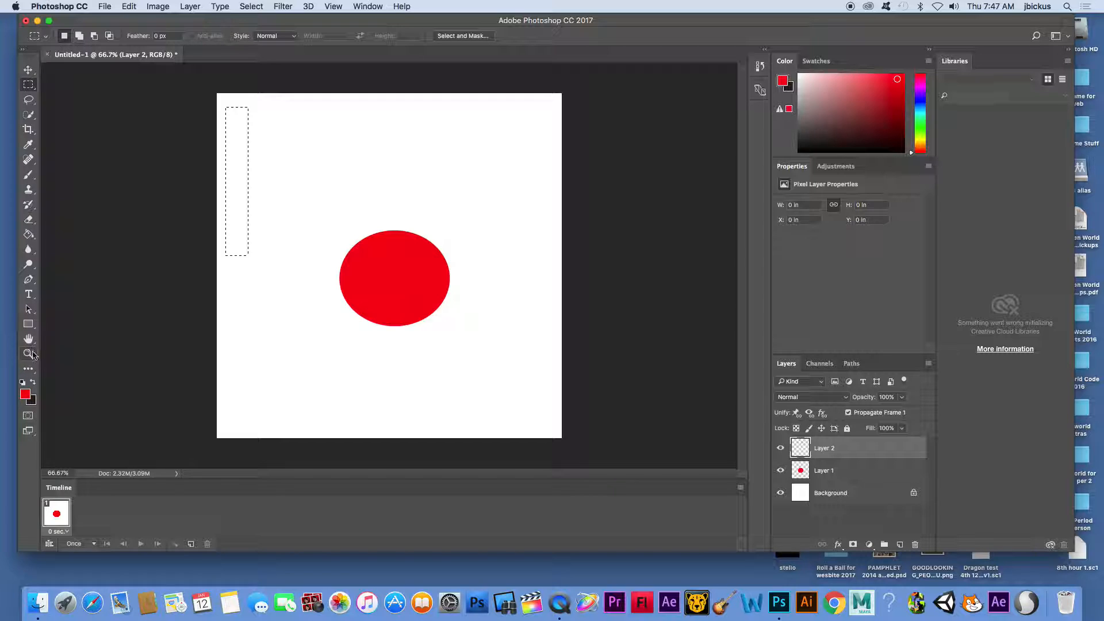
Change the foreground colour to green and fill the rectangular selection with it.
{"action": "left_click", "coordinate": [25, 394]}
{"action": "left_click_drag", "start_coordinate": [287, 257], "coordinate": [252, 243]}
{"action": "left_click", "coordinate": [387, 211]}
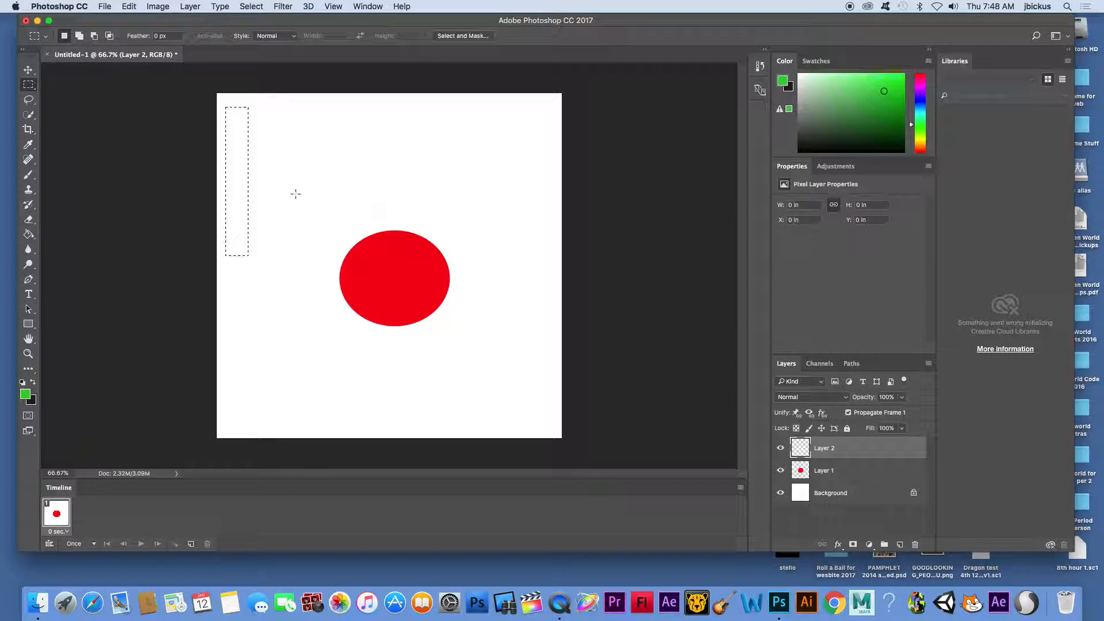
{"action": "left_click", "coordinate": [28, 234]}
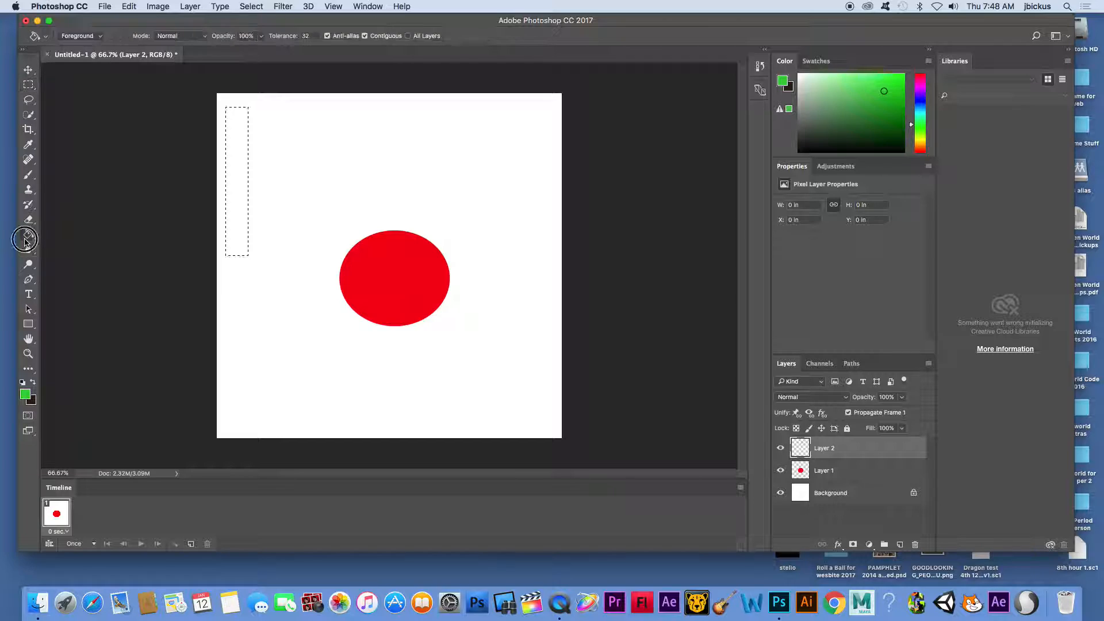
{"action": "left_click", "coordinate": [229, 169]}
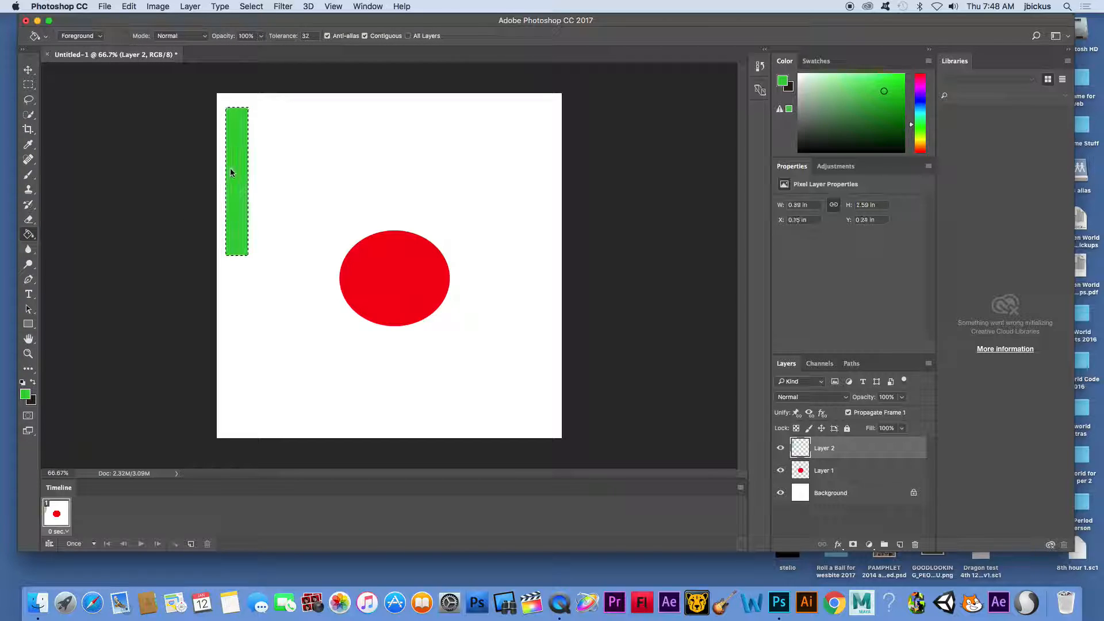
Place a duplicate of the green bar near the canvas's right edge, lower than the original.
{"action": "left_click", "coordinate": [28, 69]}
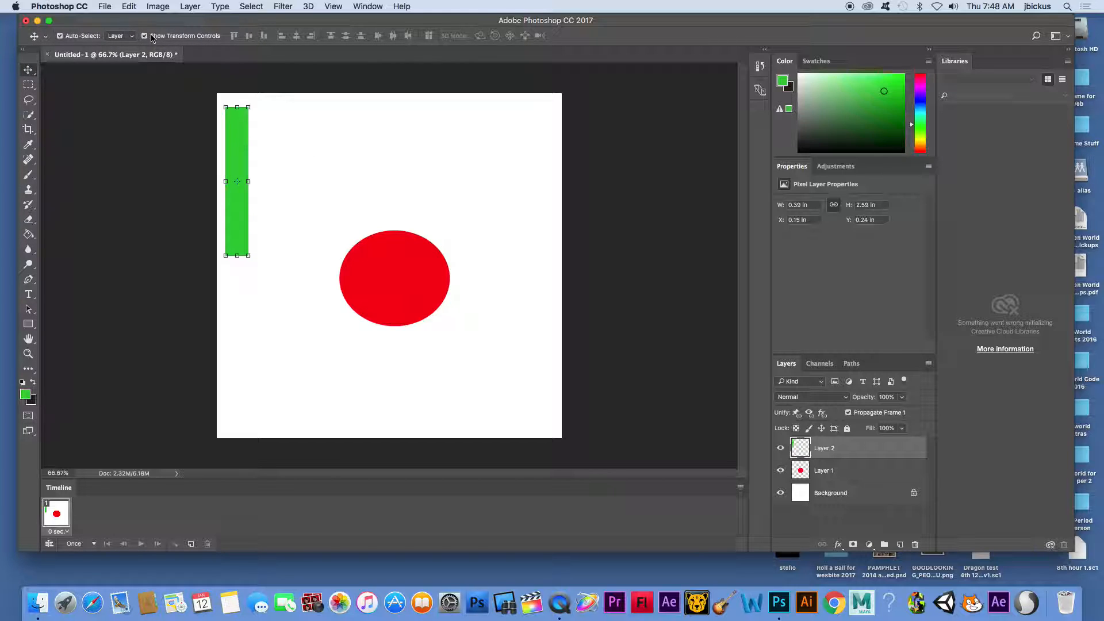
{"action": "left_click_drag", "start_coordinate": [248, 152], "coordinate": [533, 262]}
{"action": "left_click", "coordinate": [808, 492]}
{"action": "left_click", "coordinate": [821, 471]}
{"action": "left_click", "coordinate": [823, 453]}
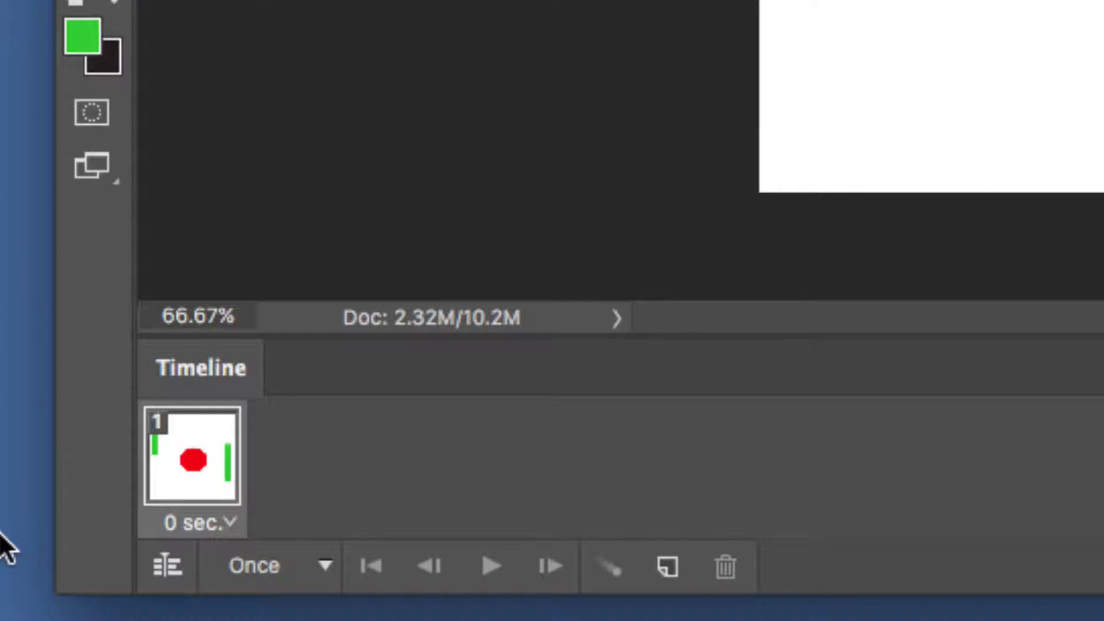
Set the first frame's delay to 0.1 seconds and the animation looping to Forever.
{"action": "left_click", "coordinate": [207, 524]}
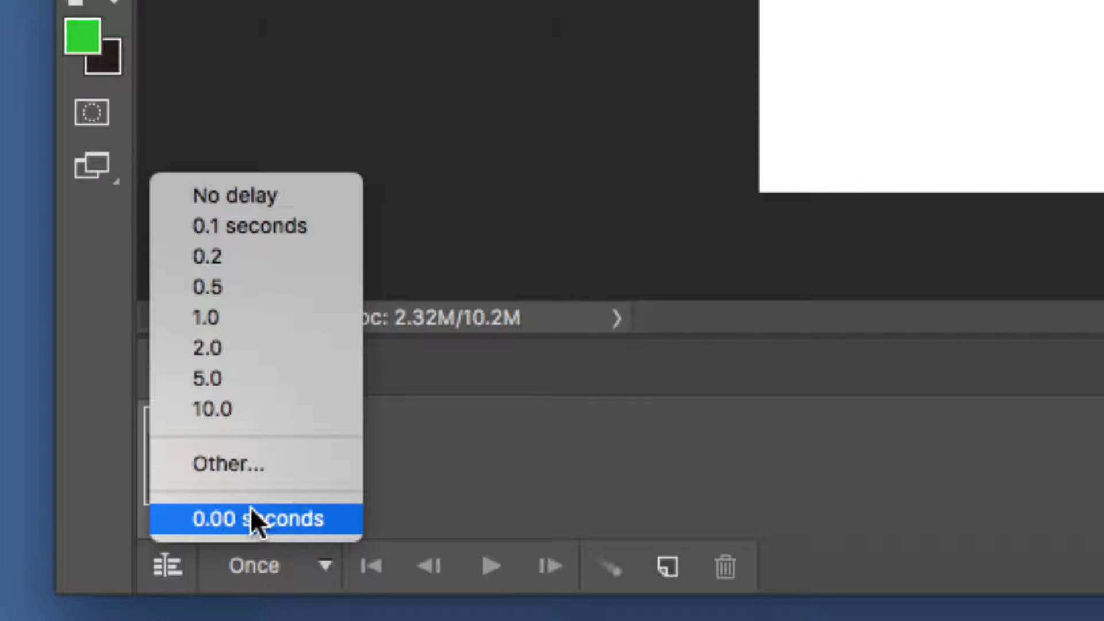
{"action": "left_click", "coordinate": [261, 226]}
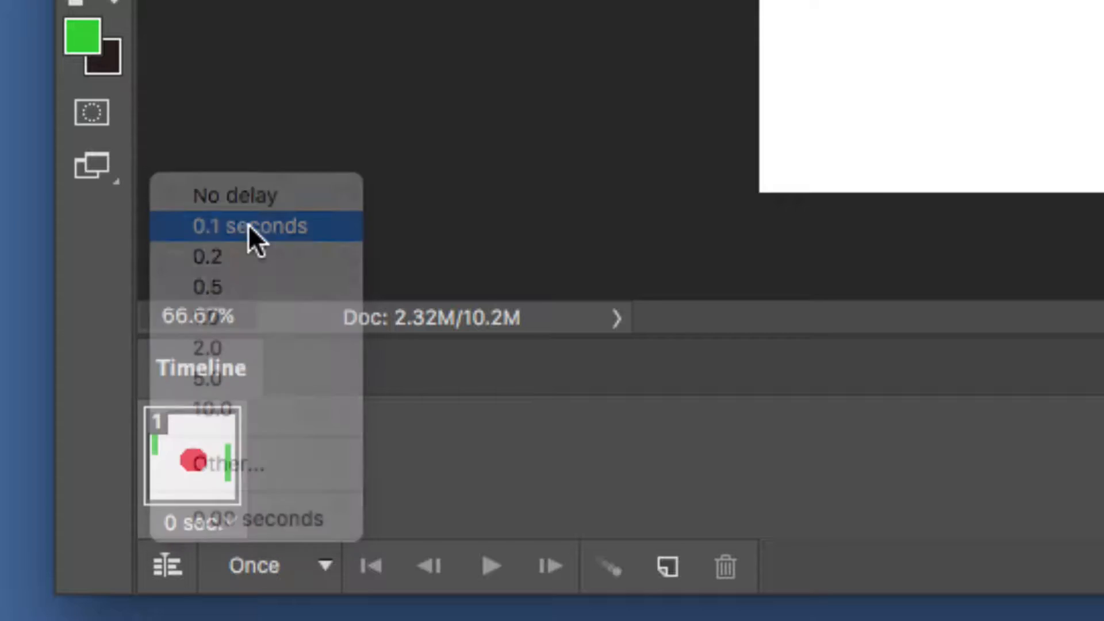
{"action": "left_click", "coordinate": [281, 562]}
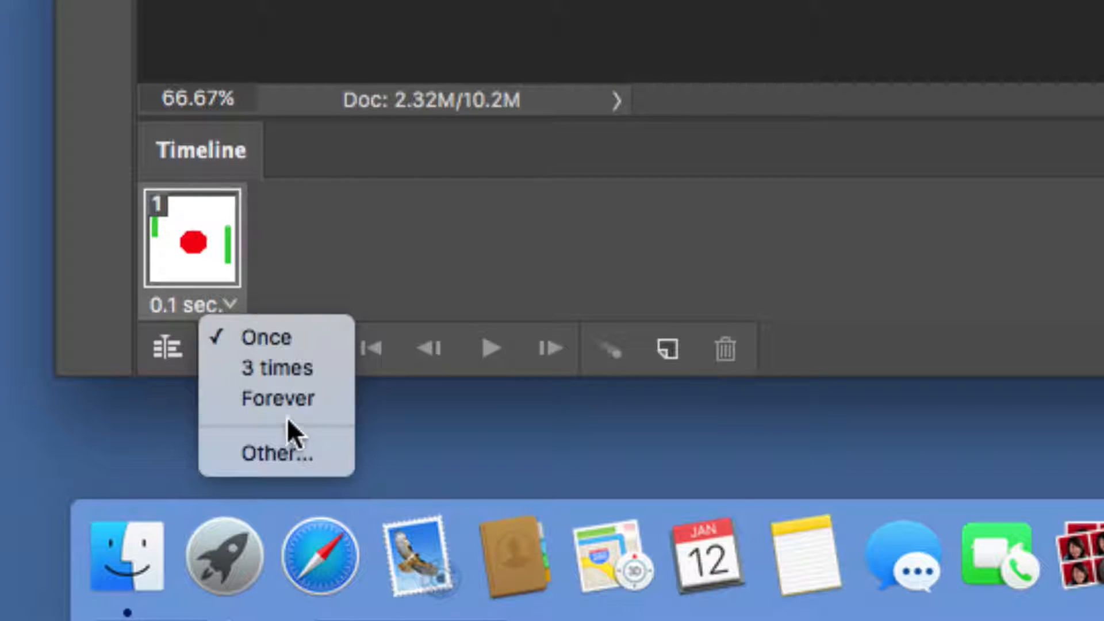
{"action": "left_click", "coordinate": [285, 398]}
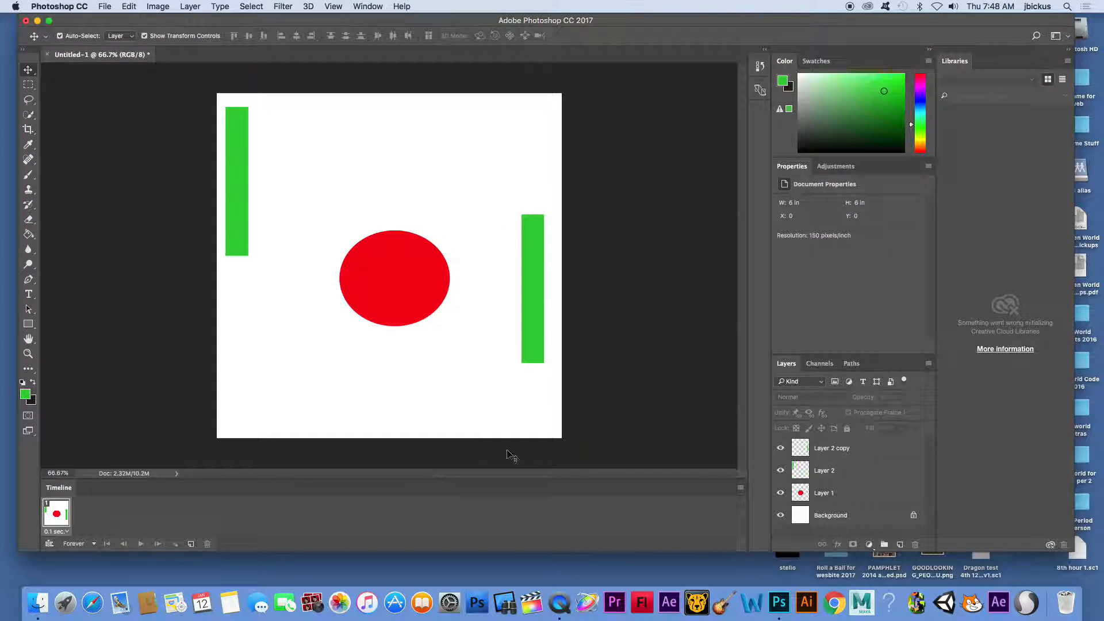
Reposition the red ellipse in the first frame to the canvas centre, at about X 1.97 in, Y 2.17 in.
{"action": "left_click", "coordinate": [413, 308]}
{"action": "left_click_drag", "start_coordinate": [417, 279], "coordinate": [395, 293]}
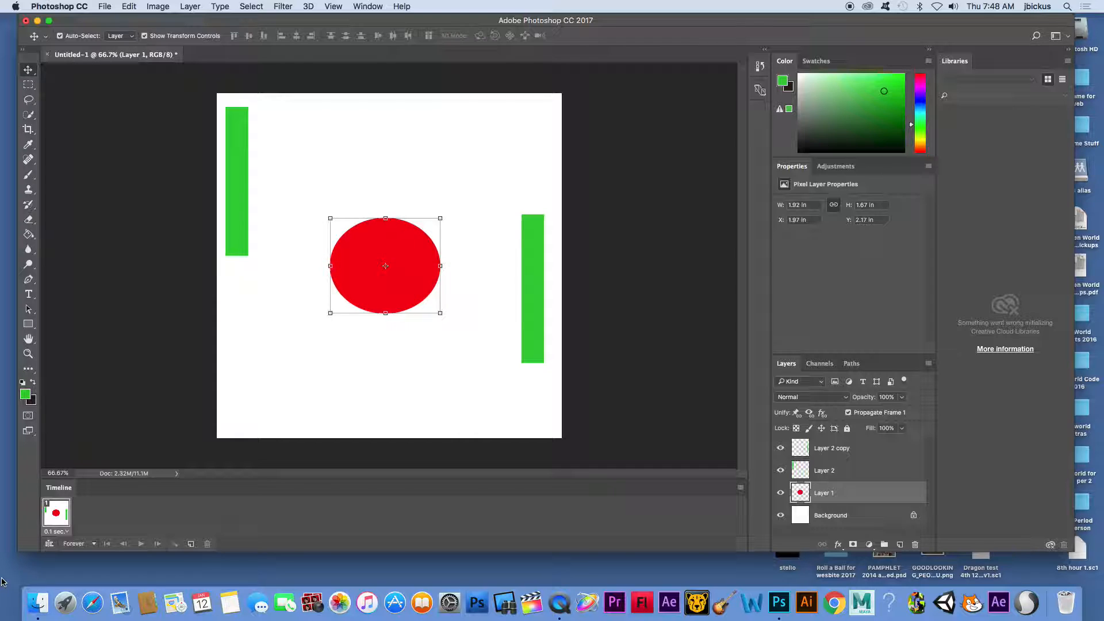
Add a second frame and move the red ellipse up toward the right bar, to about X 3.38 in, Y 0.7 in.
{"action": "left_click", "coordinate": [192, 545]}
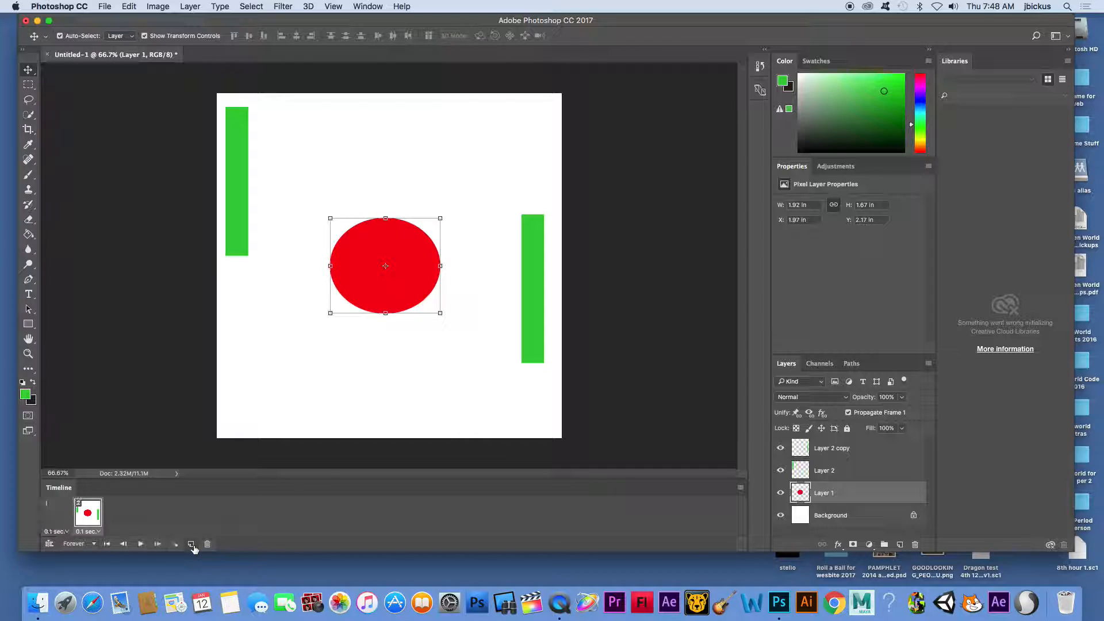
{"action": "left_click_drag", "start_coordinate": [432, 247], "coordinate": [489, 174]}
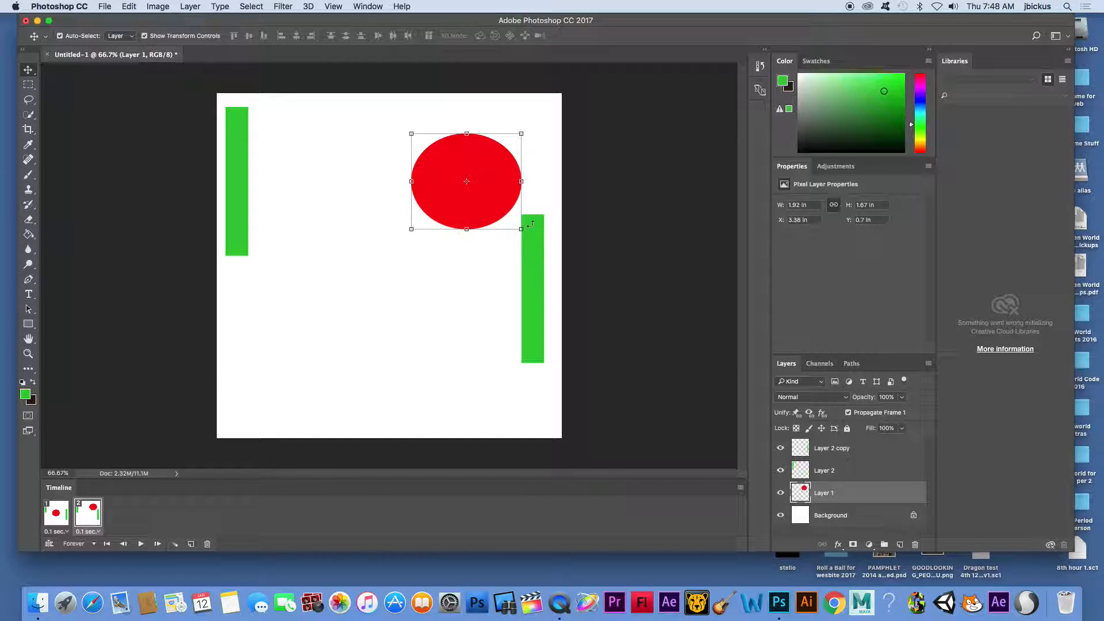
{"action": "left_click_drag", "start_coordinate": [529, 240], "coordinate": [528, 226]}
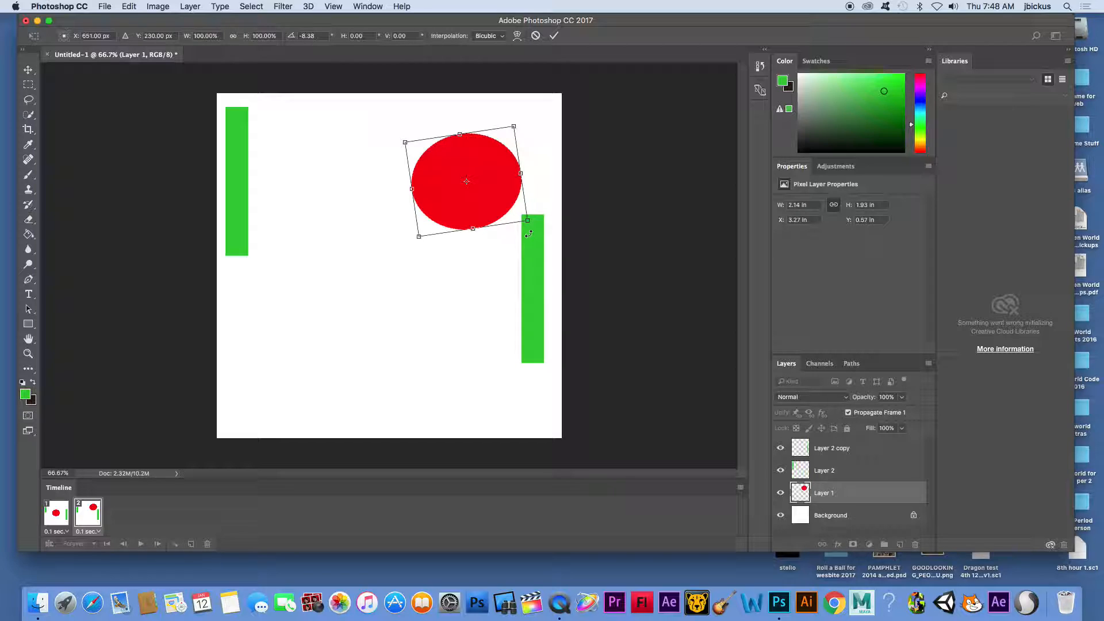
{"action": "key", "text": "super+z"}
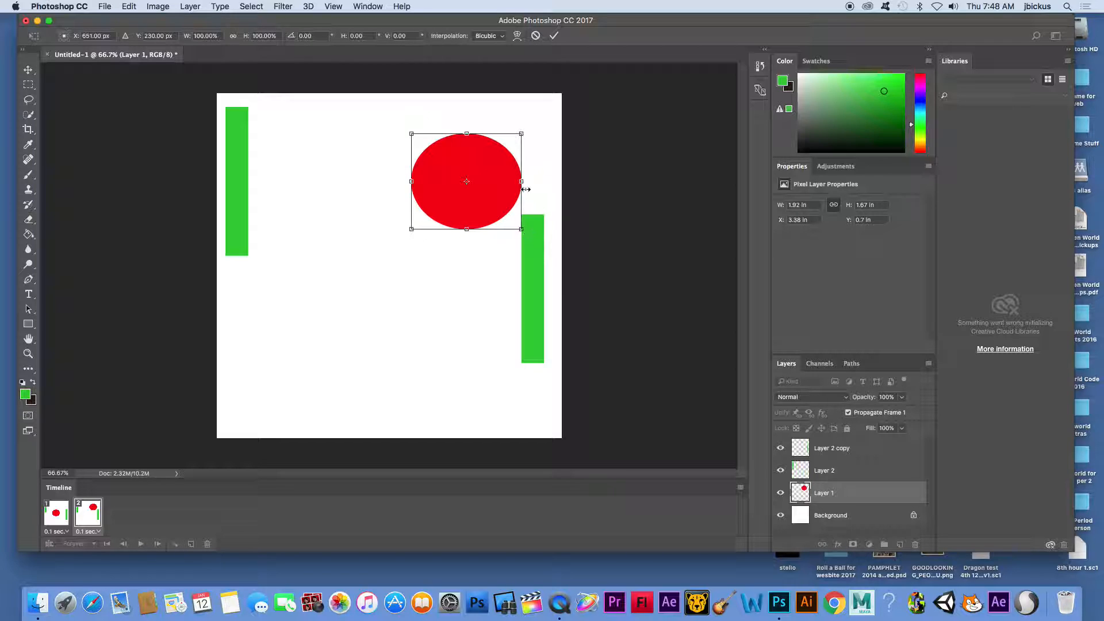
{"action": "key", "text": "Return"}
In the second frame, raise the right bar to about Y 0.91 in beside the ellipse and lower the left bar to about Y 2.64 in.
{"action": "left_click", "coordinate": [537, 281]}
{"action": "left_click_drag", "start_coordinate": [535, 278], "coordinate": [534, 209]}
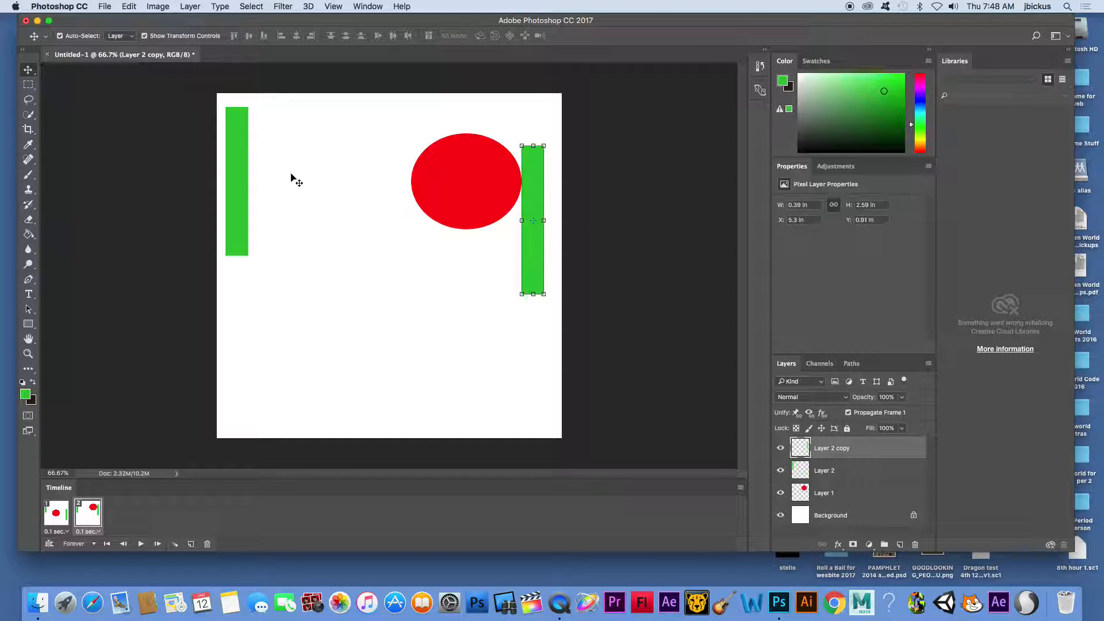
{"action": "left_click_drag", "start_coordinate": [241, 158], "coordinate": [241, 296]}
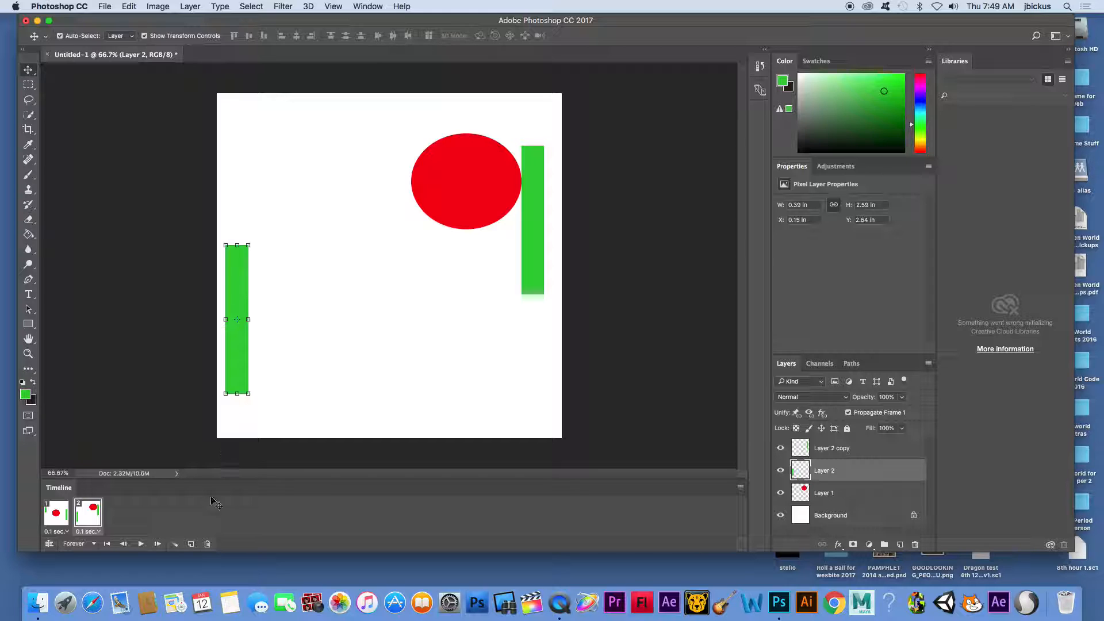
Add a third frame with the ellipse centred at the canvas's top edge and both green bars level at about Y 1.89 in.
{"action": "left_click", "coordinate": [192, 544]}
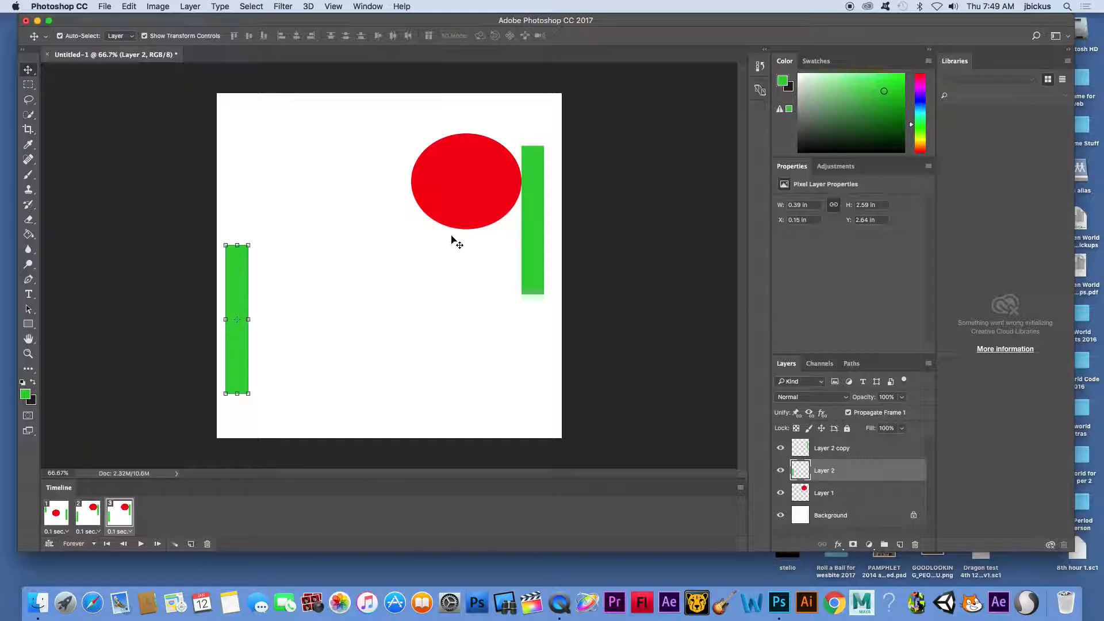
{"action": "left_click_drag", "start_coordinate": [452, 191], "coordinate": [375, 152]}
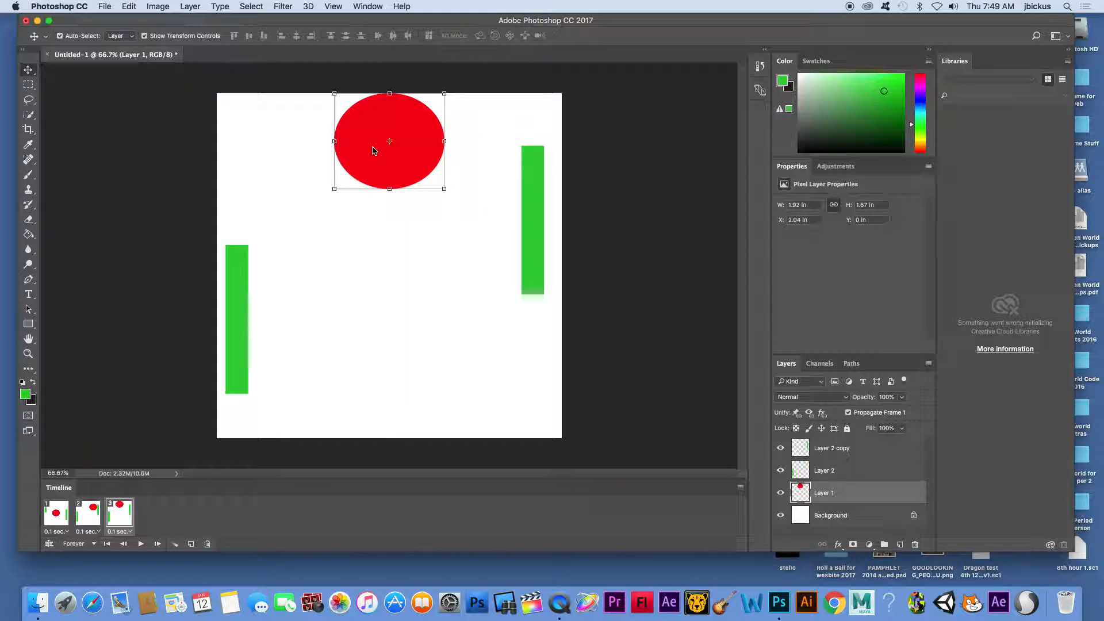
{"action": "left_click_drag", "start_coordinate": [241, 329], "coordinate": [239, 276]}
{"action": "left_click_drag", "start_coordinate": [537, 272], "coordinate": [537, 328]}
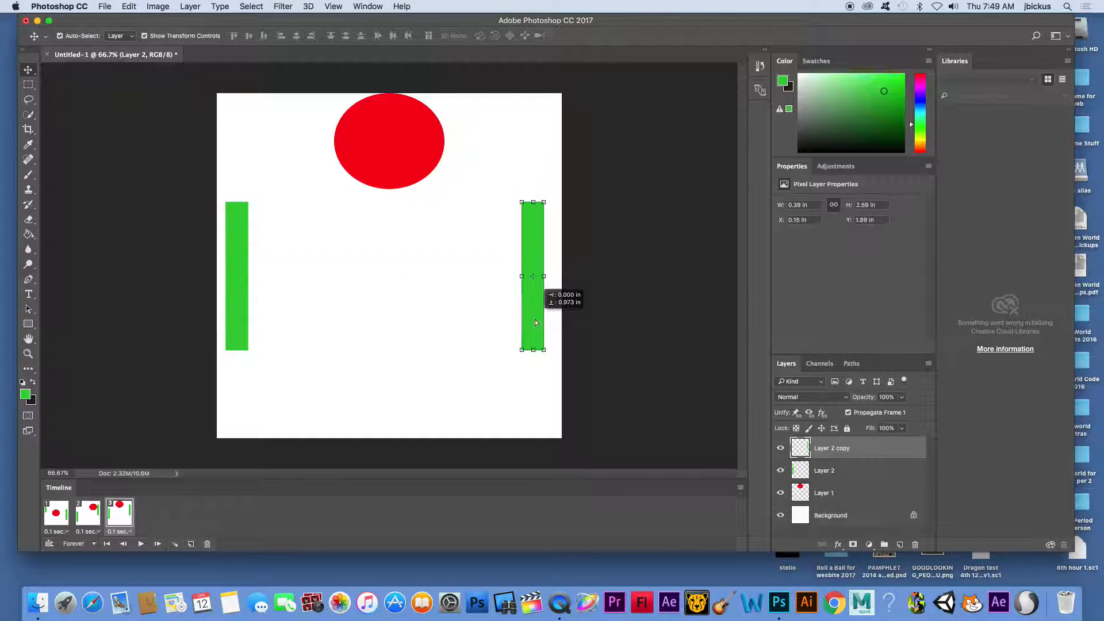
Add a fourth frame with the ellipse against the left bar at about X 0.55 in, Y 1.67 in, and the right bar raised to about Y 0.59 in.
{"action": "left_click", "coordinate": [192, 544]}
{"action": "left_click_drag", "start_coordinate": [382, 154], "coordinate": [301, 250]}
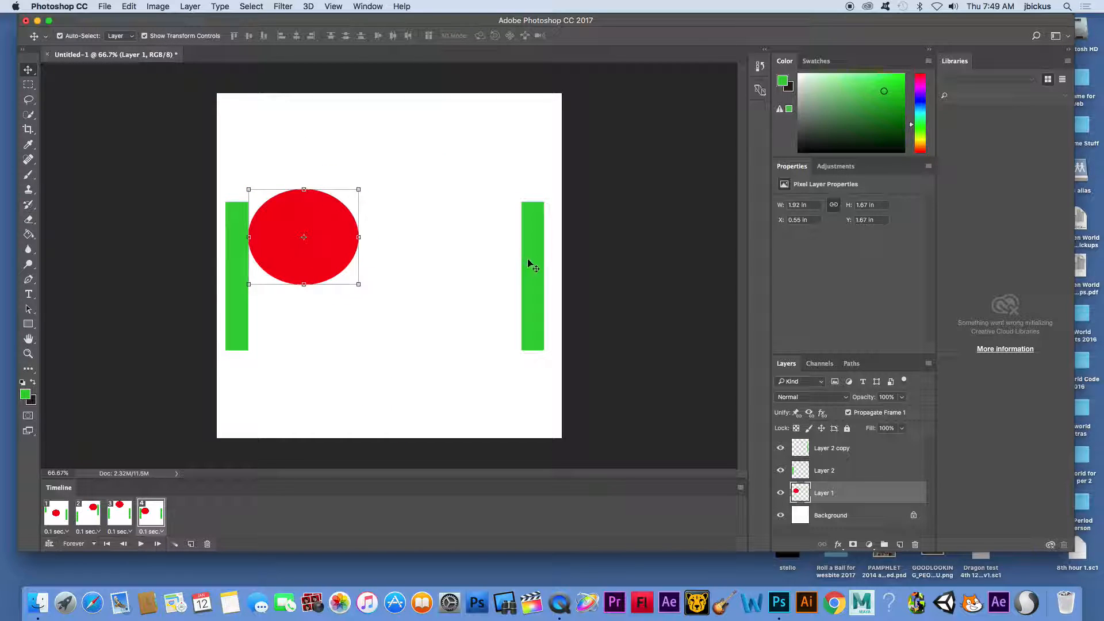
{"action": "left_click_drag", "start_coordinate": [534, 270], "coordinate": [535, 195]}
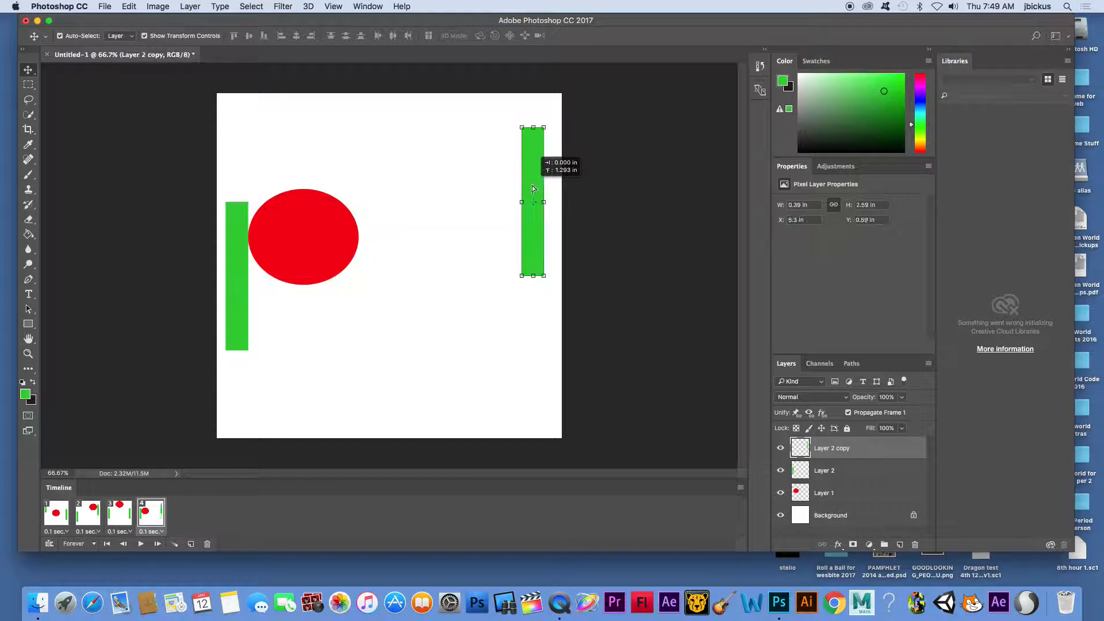
Add a fifth frame and move the ellipse back near the canvas centre, to about X 1.97 in, Y 2.5 in.
{"action": "left_click", "coordinate": [189, 545]}
{"action": "left_click_drag", "start_coordinate": [294, 257], "coordinate": [394, 305]}
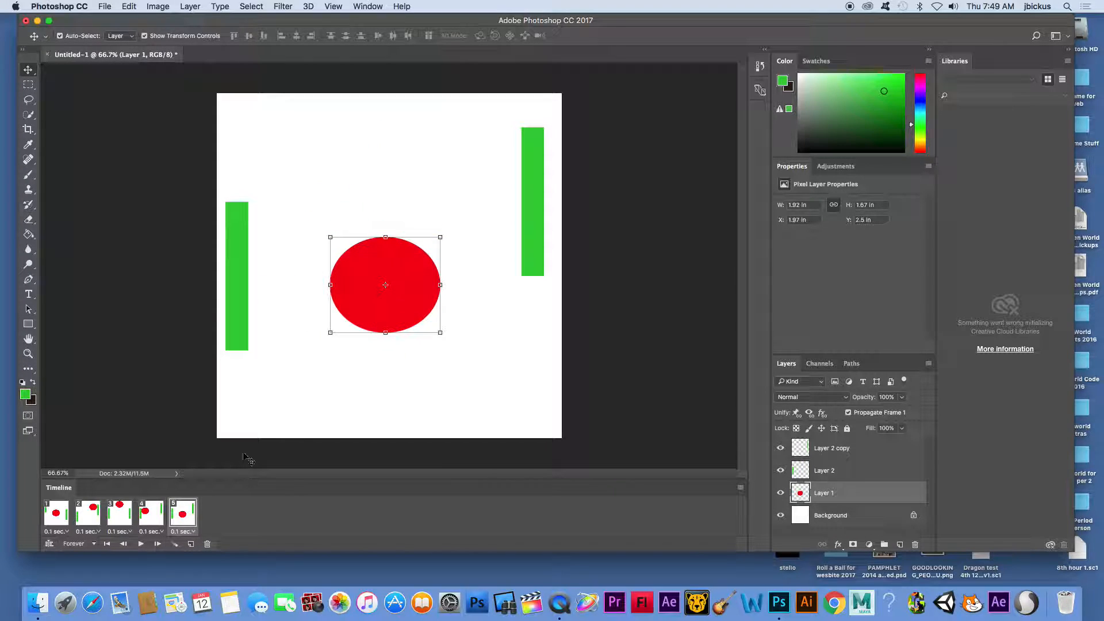
Add a sixth frame with the right bar lowered and the ellipse against it at about X 3.38 in, Y 3.64 in.
{"action": "left_click", "coordinate": [190, 544]}
{"action": "left_click_drag", "start_coordinate": [535, 254], "coordinate": [530, 392]}
{"action": "left_click_drag", "start_coordinate": [414, 289], "coordinate": [492, 359]}
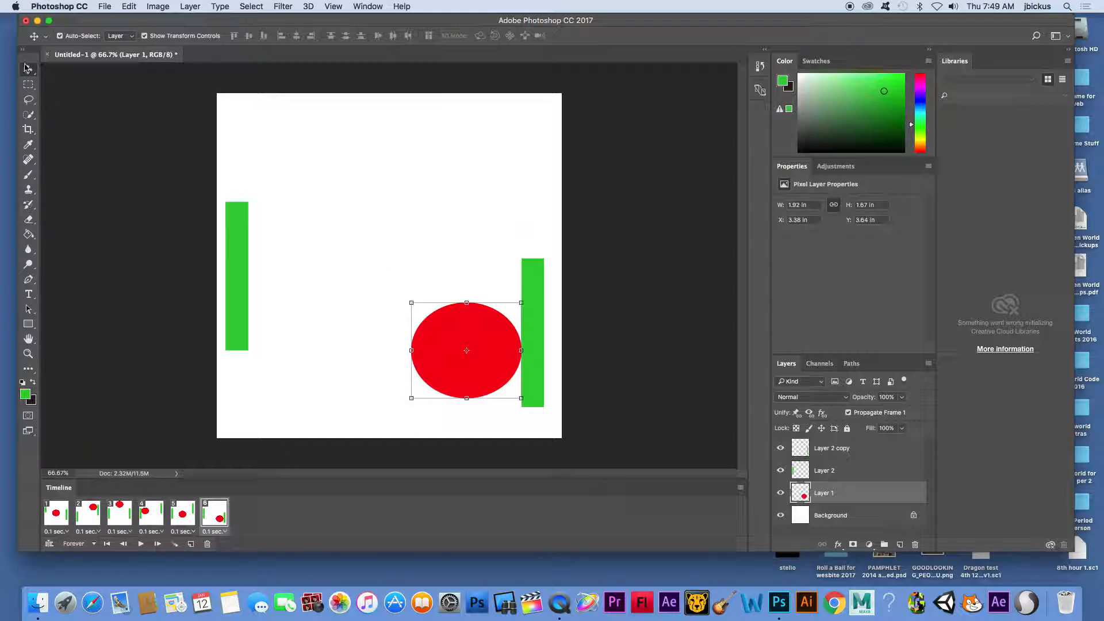
{"action": "left_click", "coordinate": [233, 252]}
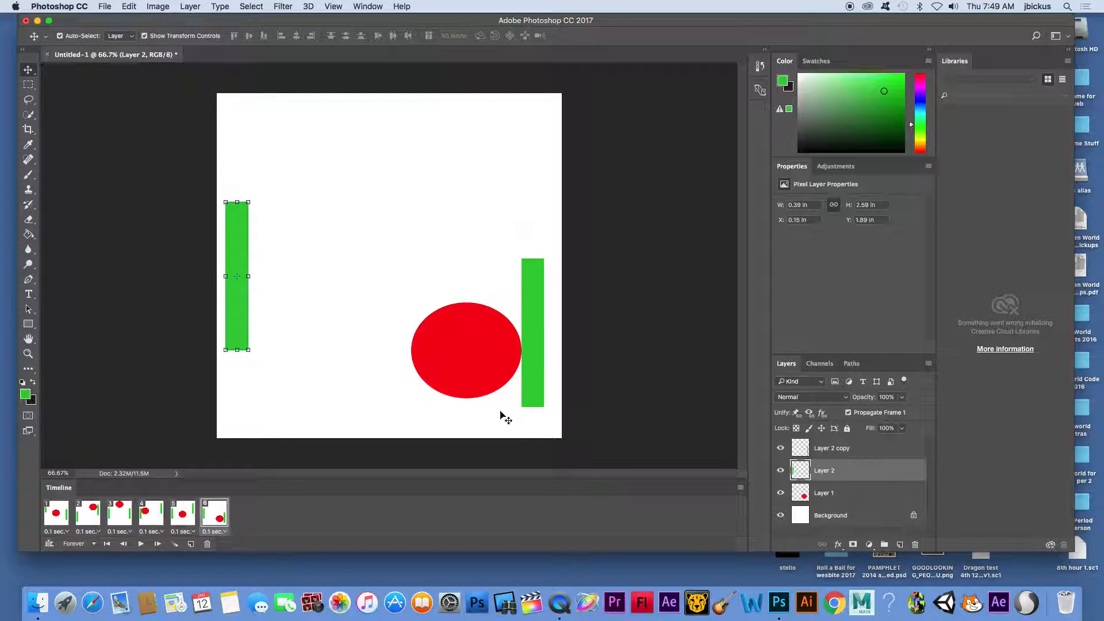
Play and stop the six-frame animation, and return to its last frame.
{"action": "left_click", "coordinate": [141, 544]}
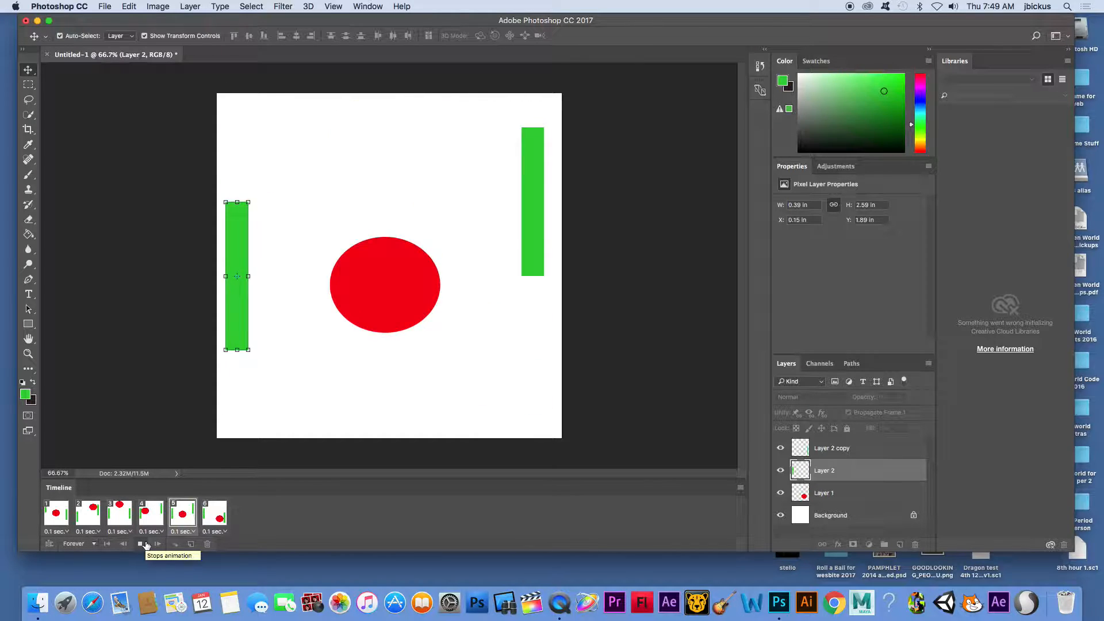
{"action": "left_click", "coordinate": [141, 543]}
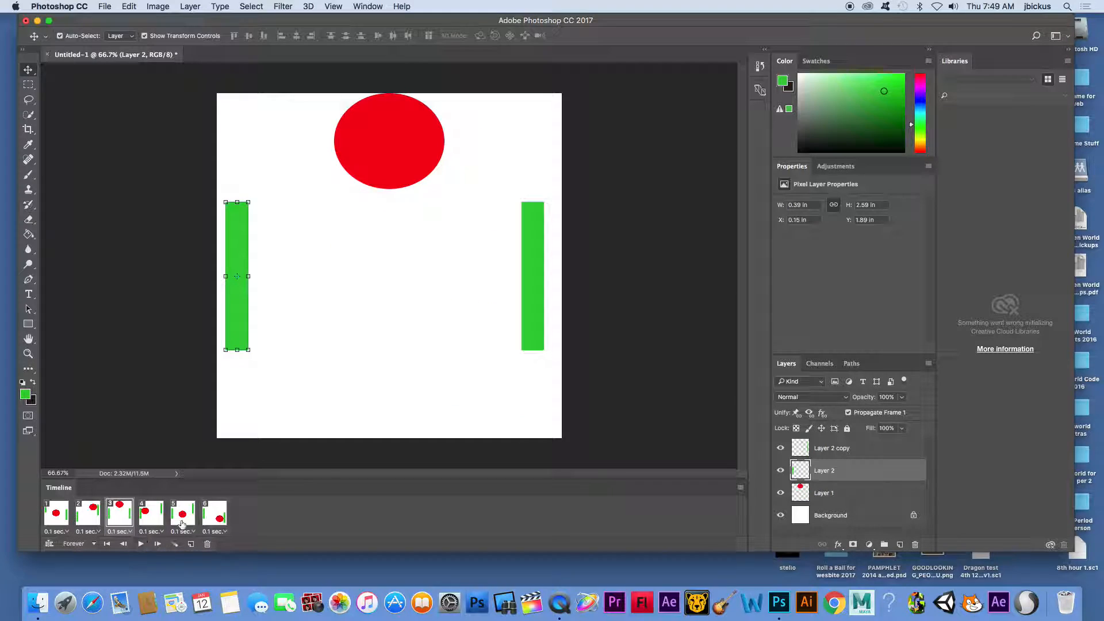
{"action": "left_click", "coordinate": [214, 510]}
Duplicate the first frame and place the copy at the end of the sequence as frame 7.
{"action": "left_click", "coordinate": [63, 521]}
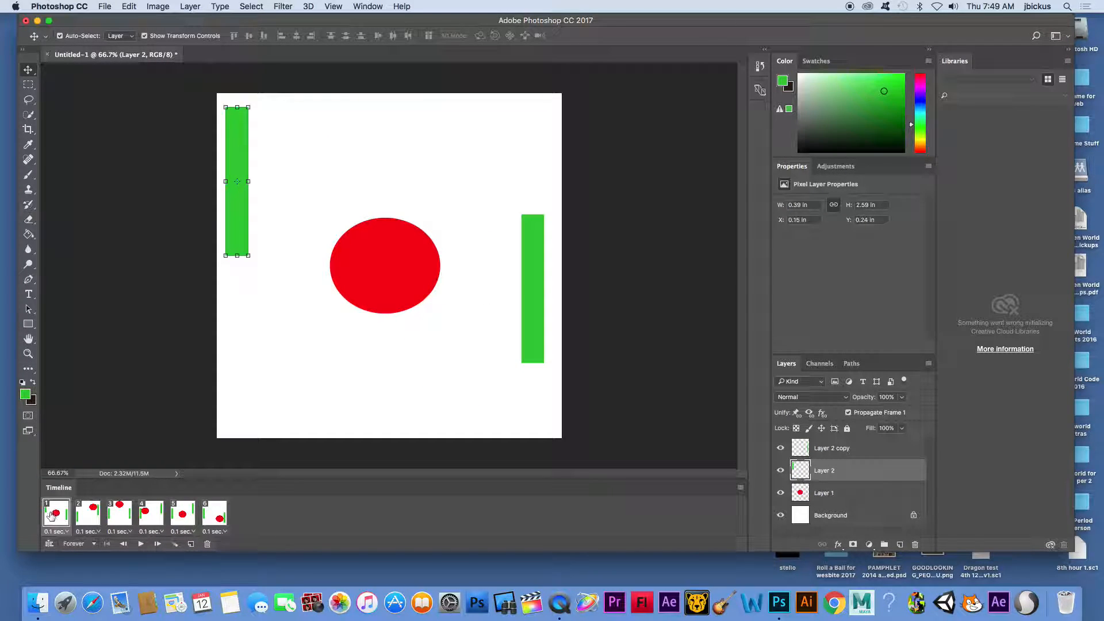
{"action": "left_click", "coordinate": [191, 545]}
{"action": "left_click_drag", "start_coordinate": [230, 521], "coordinate": [263, 523]}
Preview the loop with the added closing frame, stop it, and return to the first frame.
{"action": "left_click", "coordinate": [140, 544]}
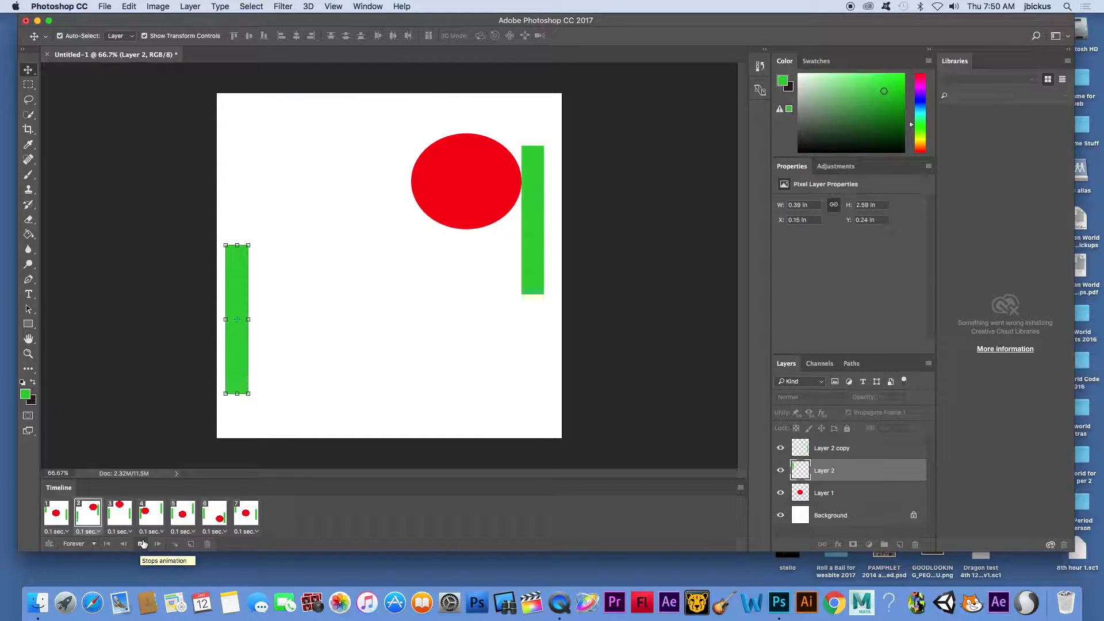
{"action": "left_click", "coordinate": [138, 545]}
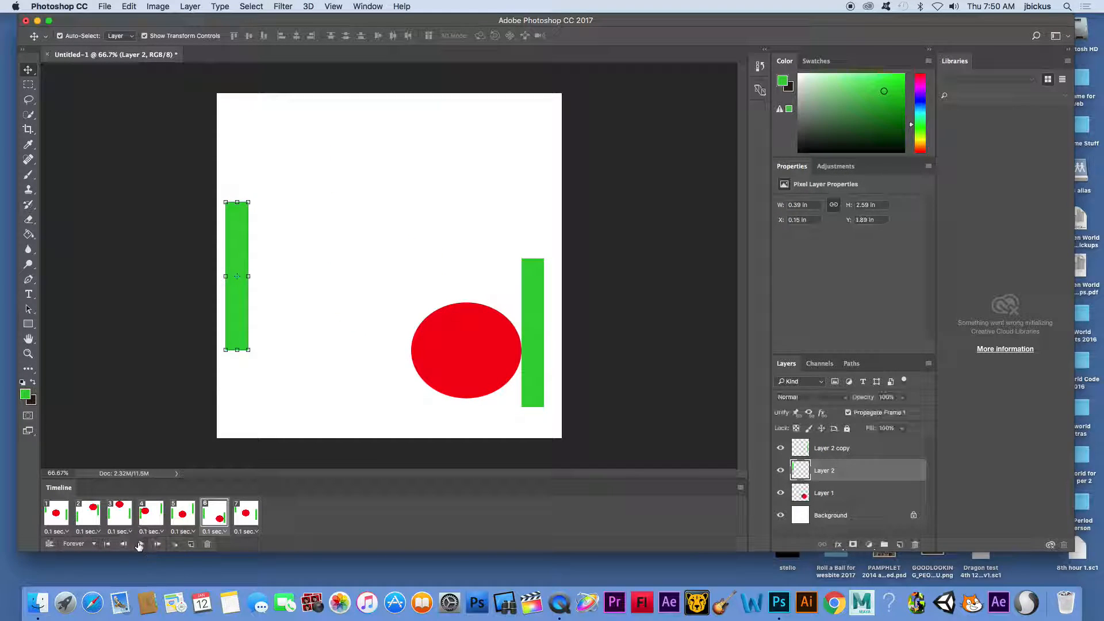
{"action": "left_click", "coordinate": [107, 544]}
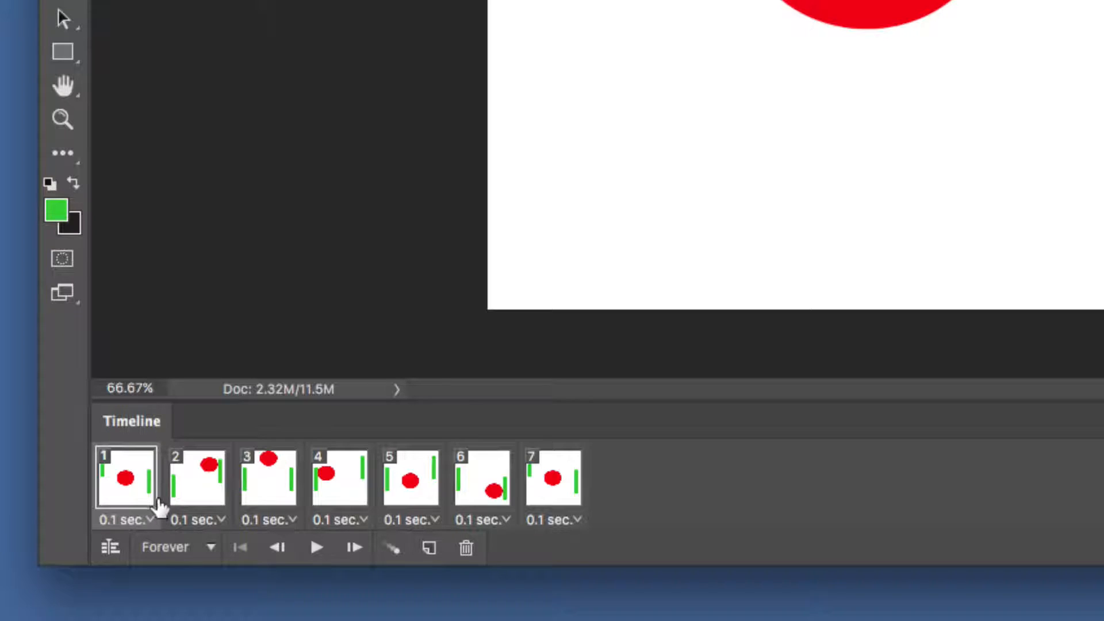
Tween the selected frames 1 and 2 with 3 added frames, using all layers plus position, opacity and effects.
{"action": "left_click", "coordinate": [223, 482]}
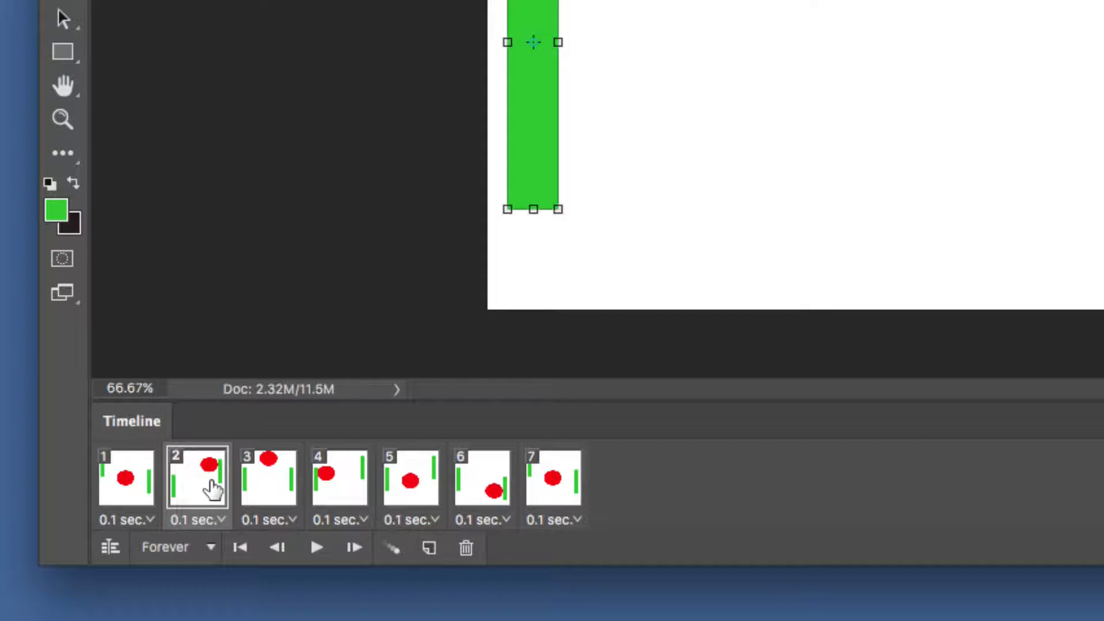
{"action": "left_click", "coordinate": [143, 489]}
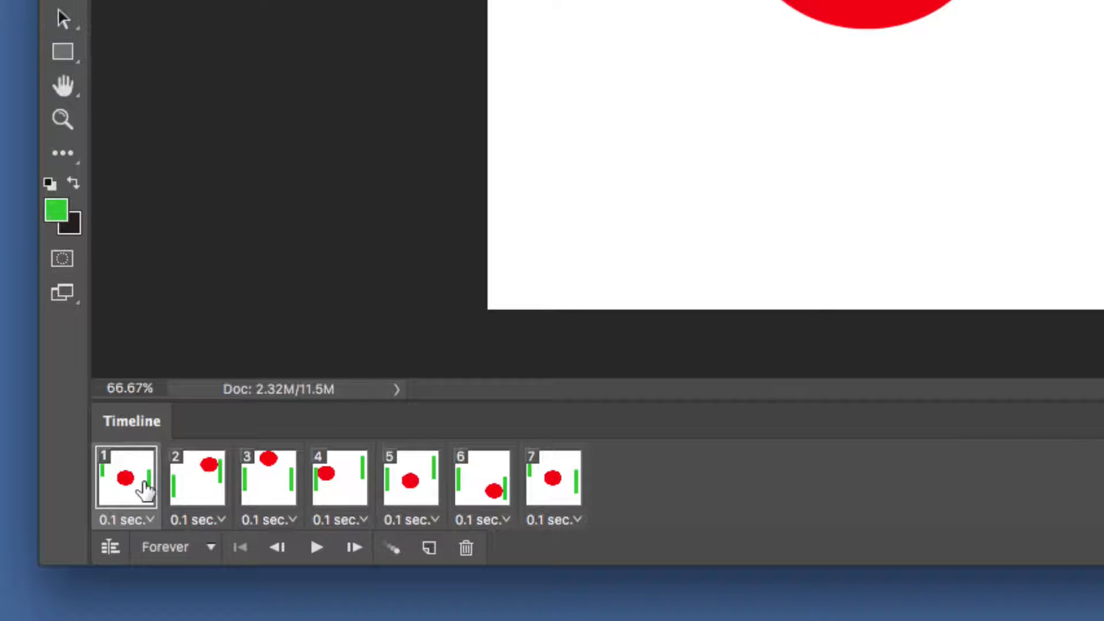
{"action": "left_click", "coordinate": [204, 480]}
{"action": "left_click", "coordinate": [141, 483], "text": "shift"}
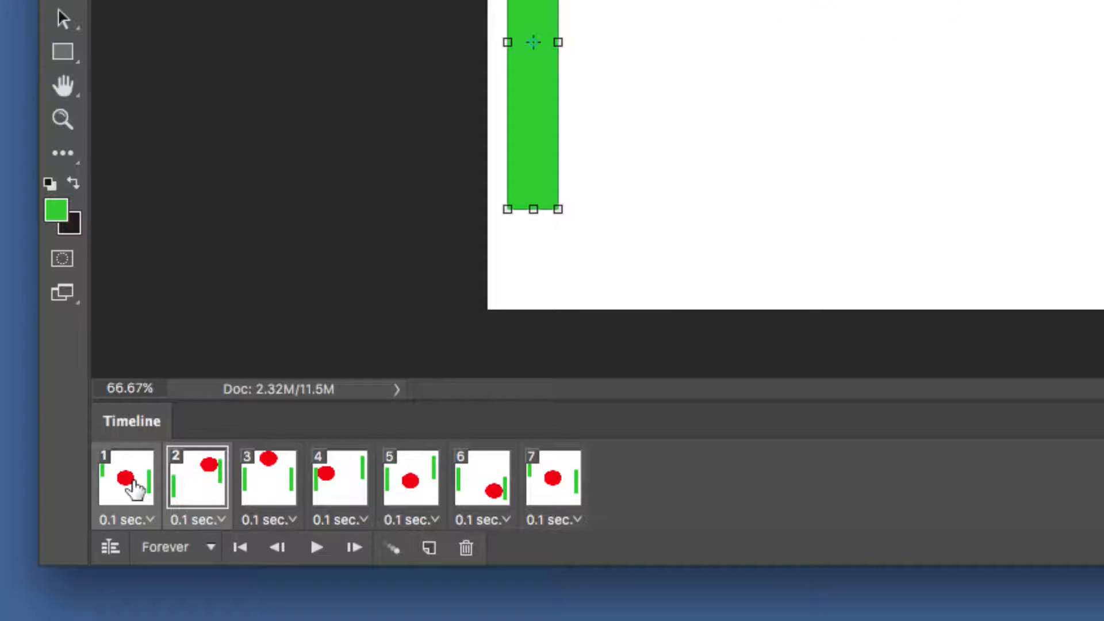
{"action": "left_click", "coordinate": [395, 555]}
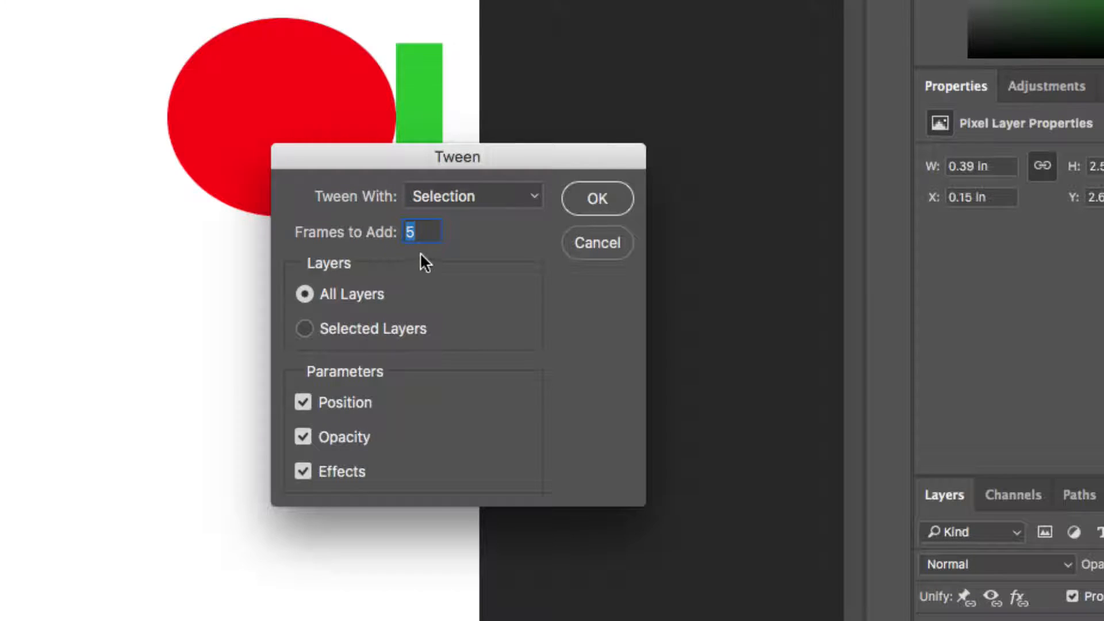
{"action": "type", "text": "3"}
{"action": "left_click", "coordinate": [491, 194]}
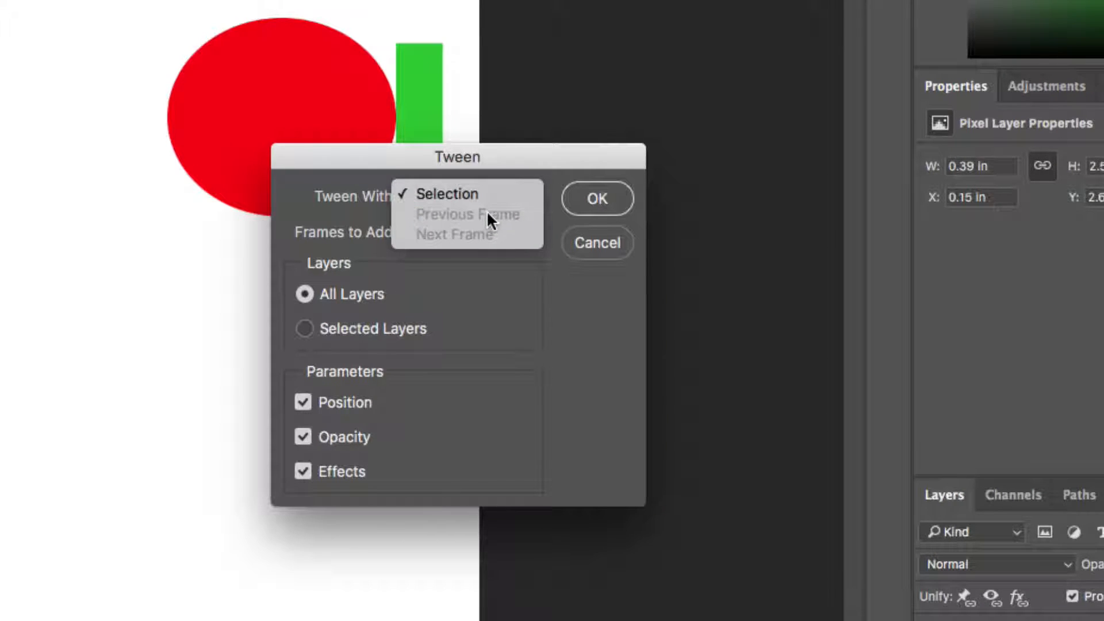
{"action": "left_click", "coordinate": [471, 194]}
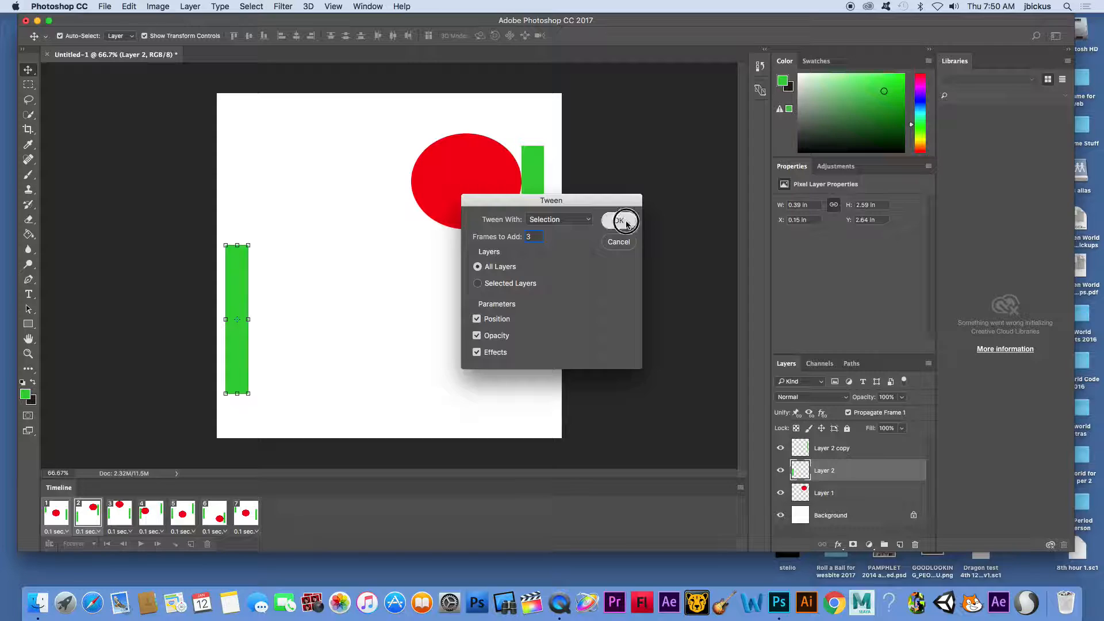
{"action": "left_click", "coordinate": [573, 240]}
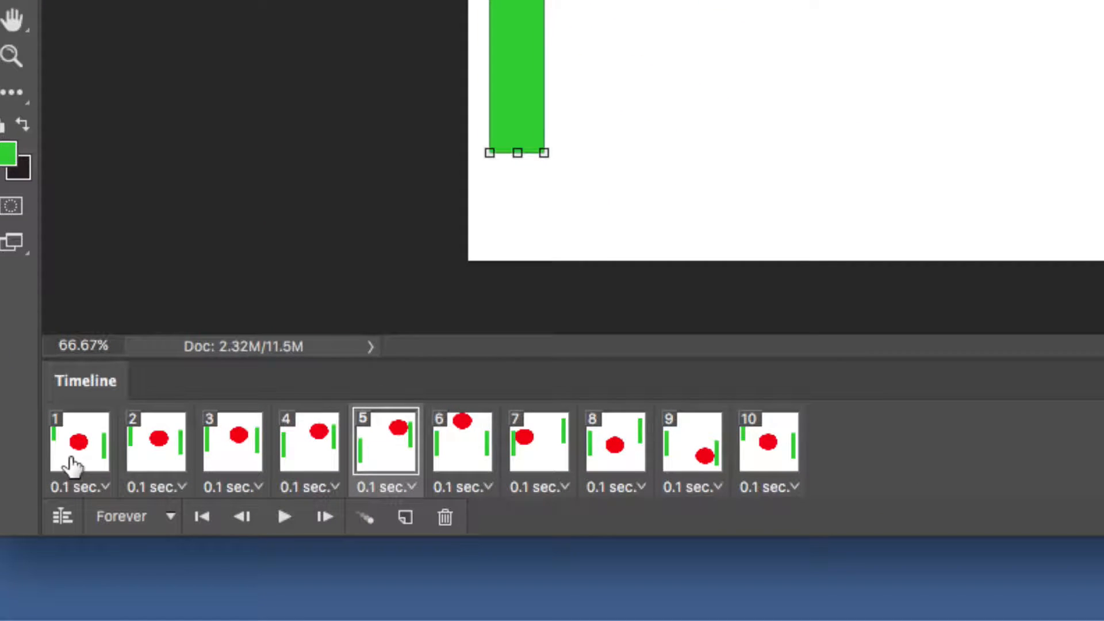
Step through frames 1 to 5 to examine the in-between positions of the ellipse and bars.
{"action": "left_click", "coordinate": [71, 464]}
{"action": "left_click", "coordinate": [148, 452]}
{"action": "left_click", "coordinate": [233, 448]}
{"action": "left_click", "coordinate": [301, 447]}
{"action": "left_click", "coordinate": [363, 451]}
{"action": "left_click", "coordinate": [154, 452]}
{"action": "left_click", "coordinate": [217, 452]}
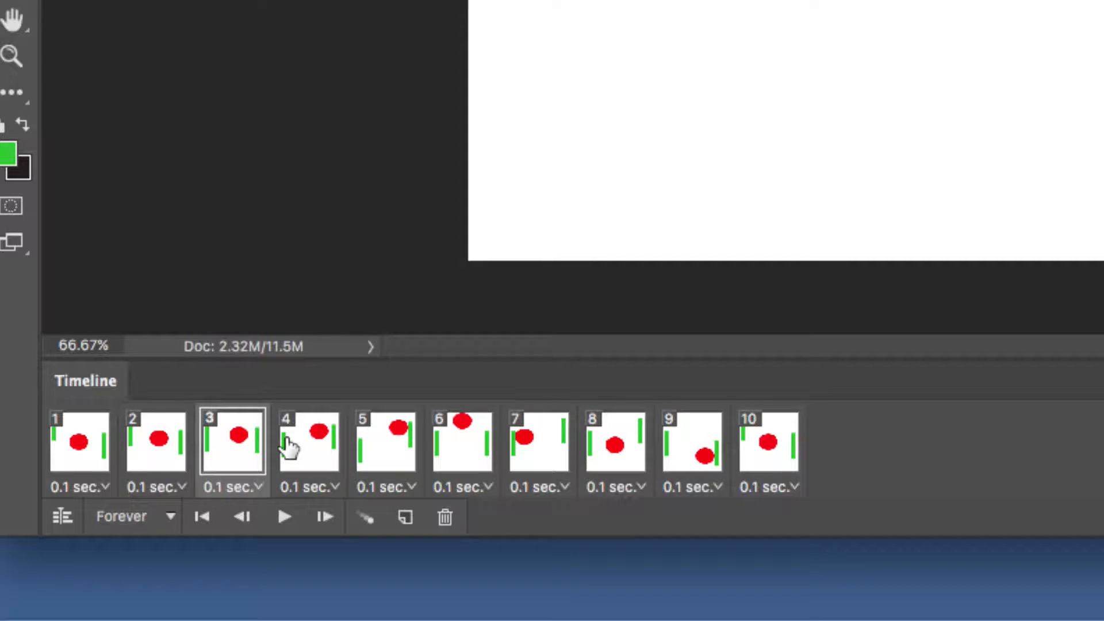
{"action": "left_click", "coordinate": [288, 447]}
Tween the selected frames 5 and 6 with 3 added frames for all layers.
{"action": "left_click", "coordinate": [405, 458]}
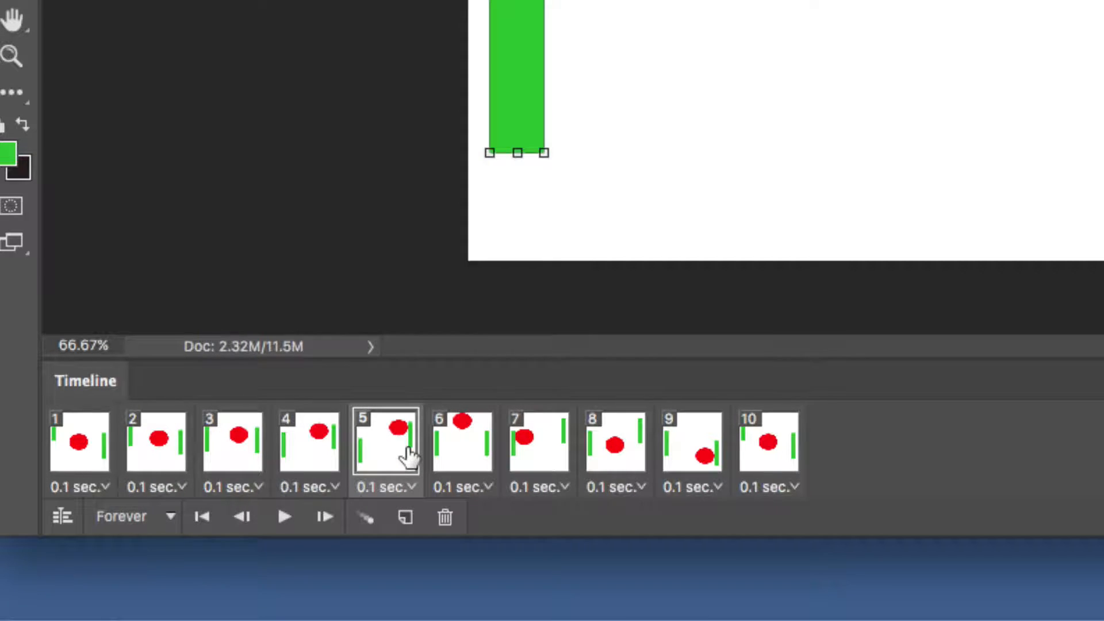
{"action": "left_click", "coordinate": [452, 440], "text": "shift"}
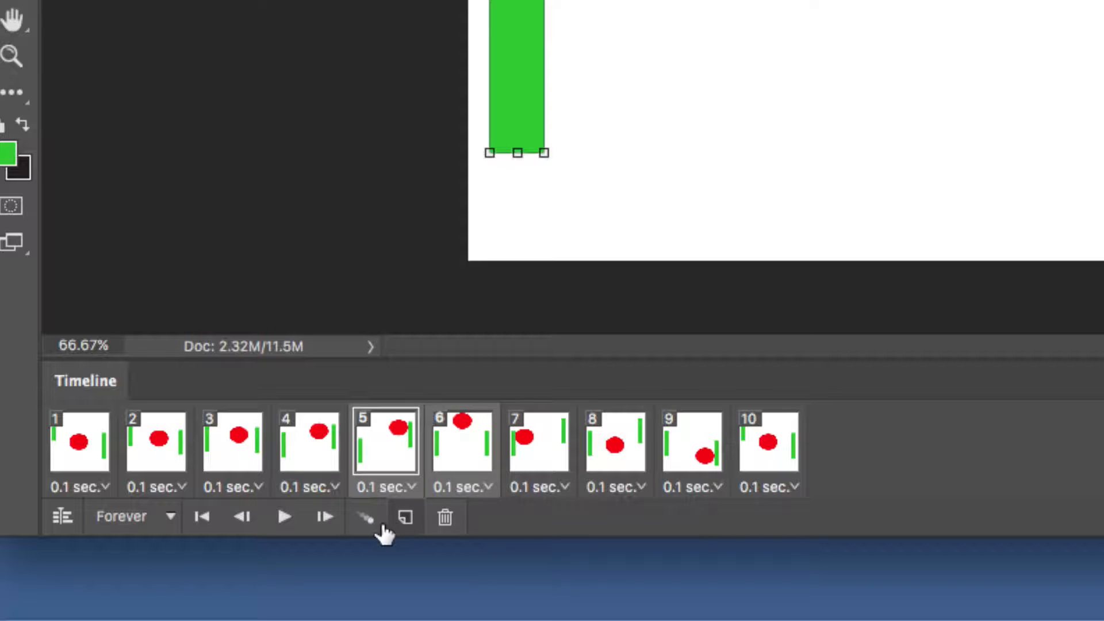
{"action": "left_click", "coordinate": [366, 517]}
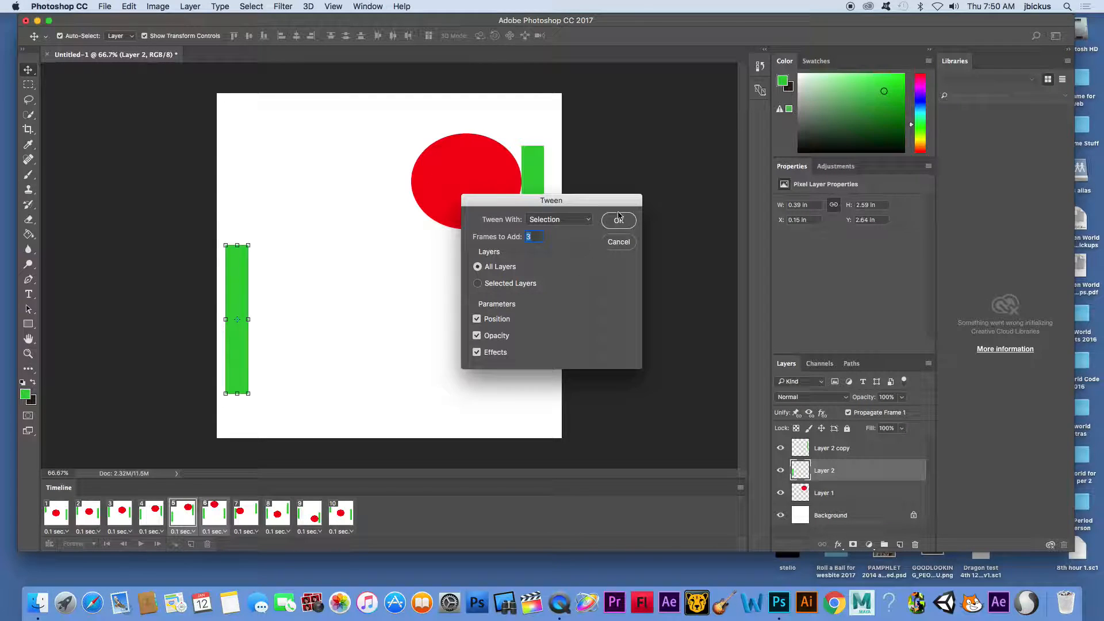
{"action": "left_click", "coordinate": [618, 219]}
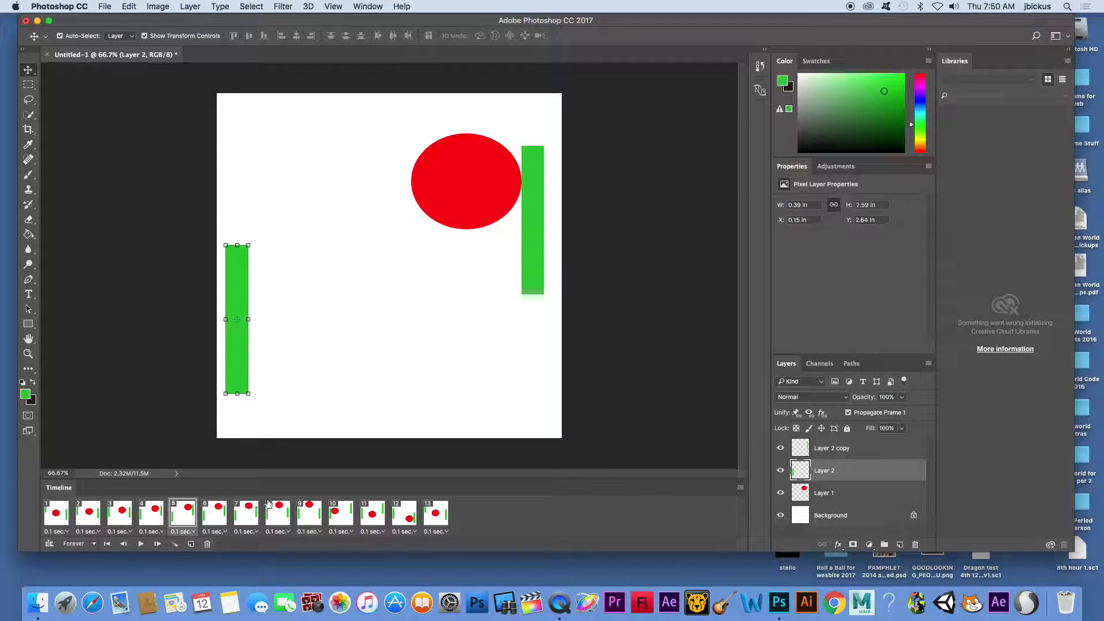
Compare frames 8, 9 and 10 individually, and play the animation to check tweened against untweened motion.
{"action": "left_click", "coordinate": [307, 513]}
{"action": "left_click", "coordinate": [337, 514], "text": "shift"}
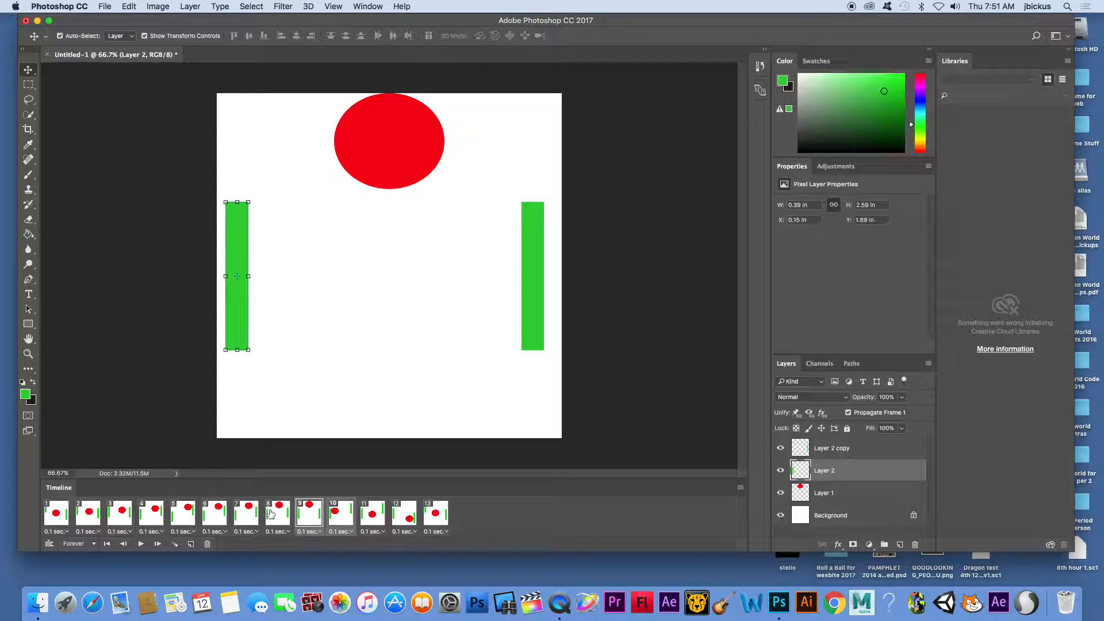
{"action": "left_click", "coordinate": [272, 513]}
{"action": "left_click", "coordinate": [305, 513]}
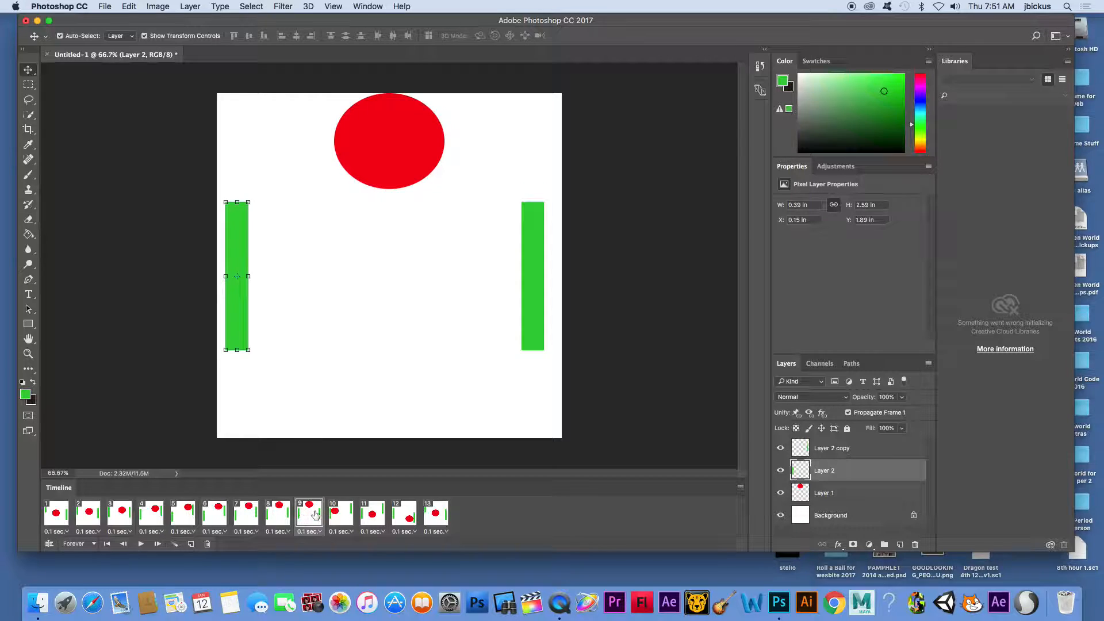
{"action": "left_click", "coordinate": [343, 514]}
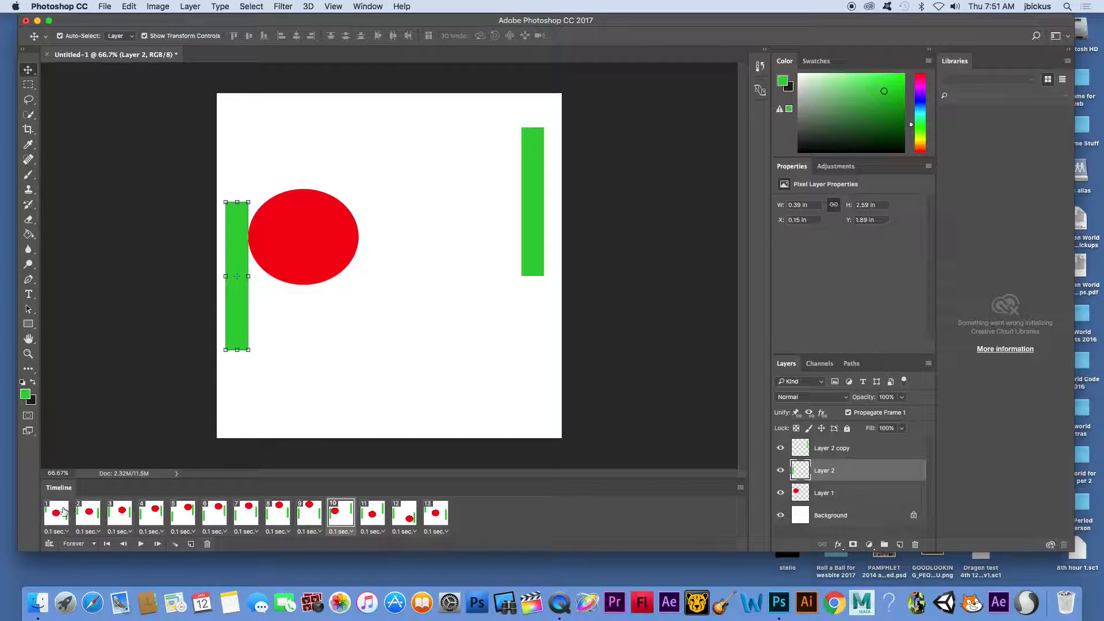
{"action": "left_click", "coordinate": [316, 511]}
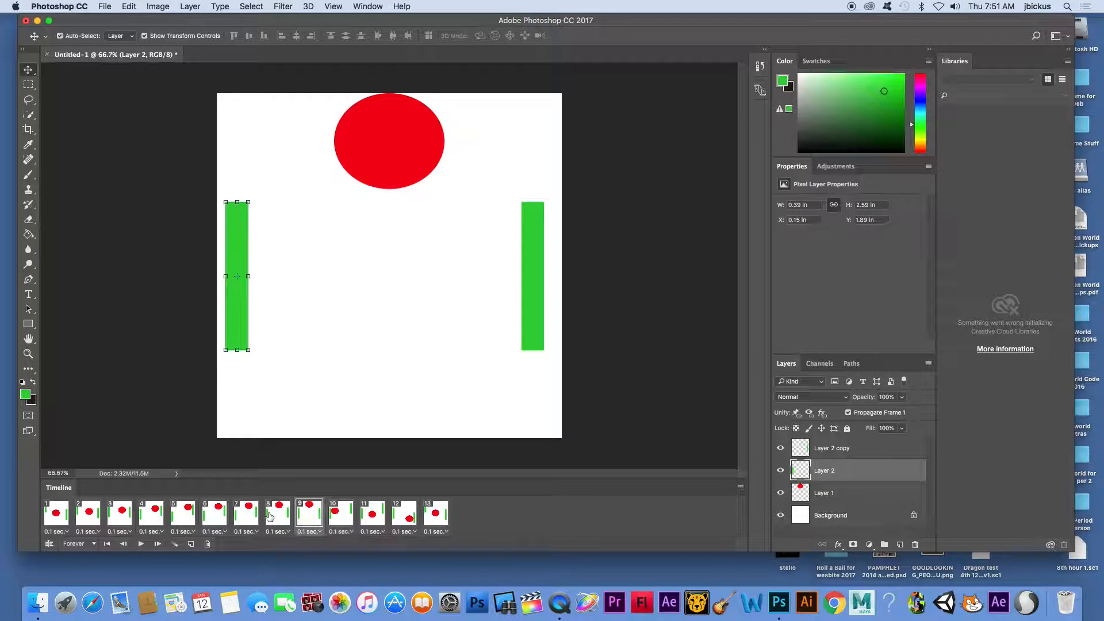
{"action": "left_click", "coordinate": [140, 544]}
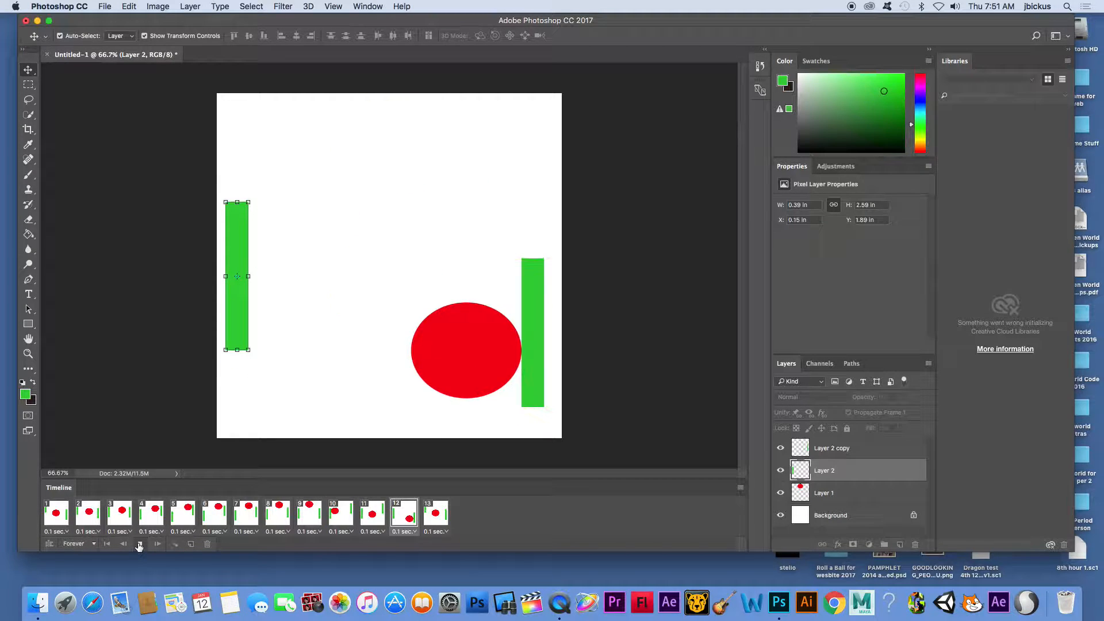
{"action": "left_click", "coordinate": [140, 544]}
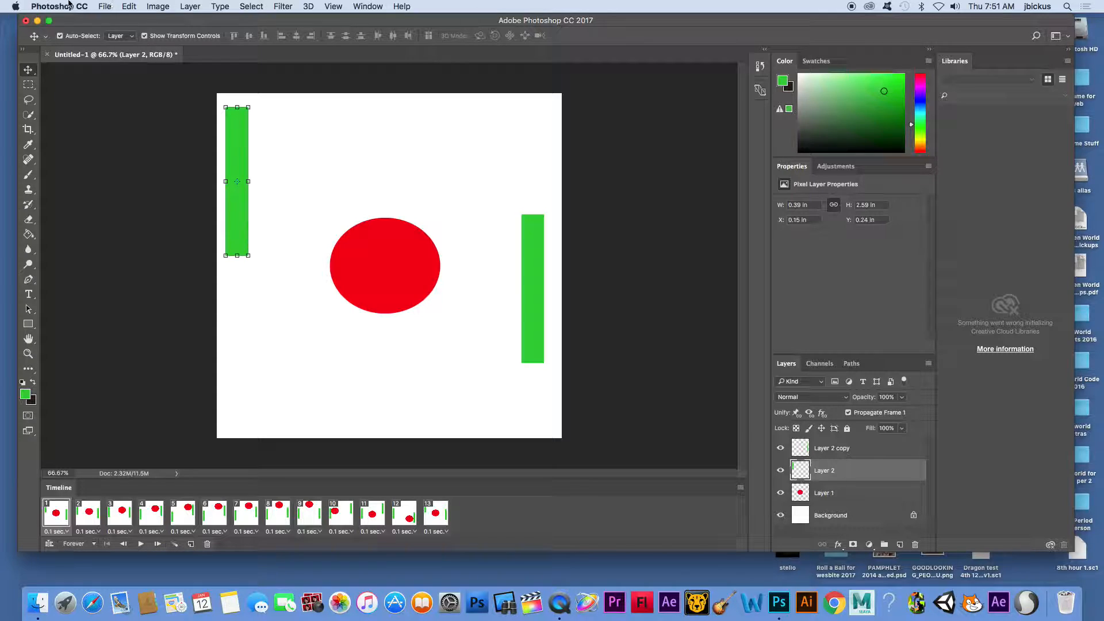
Create a new 6 x 6 in RGB document at 150 pixels/inch with a white background, and launch Chrome.
{"action": "left_click", "coordinate": [105, 7]}
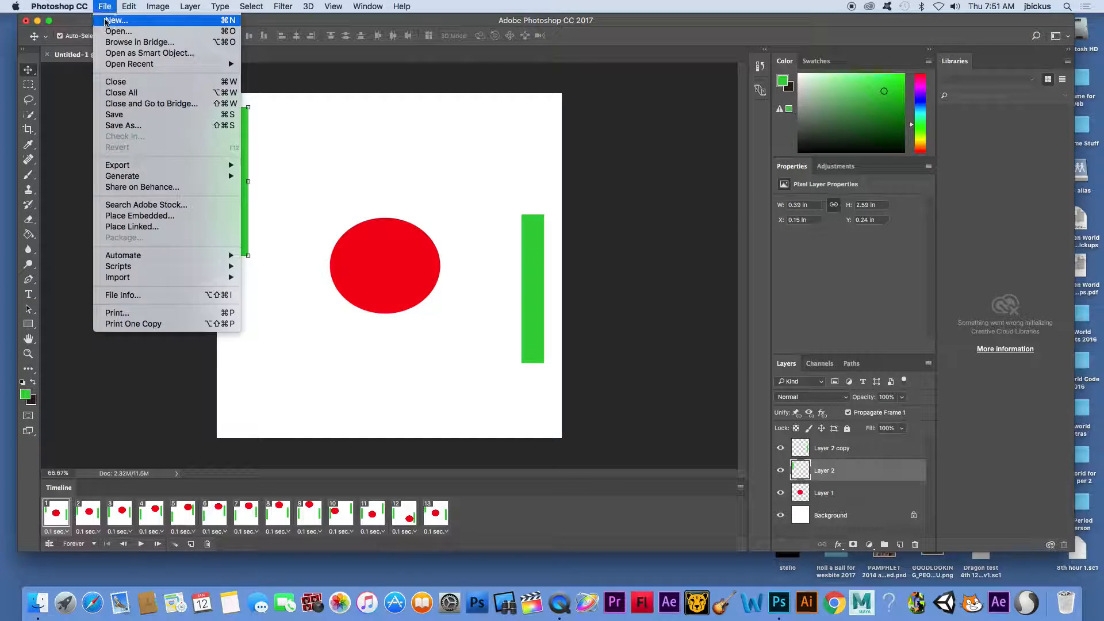
{"action": "left_click", "coordinate": [112, 16]}
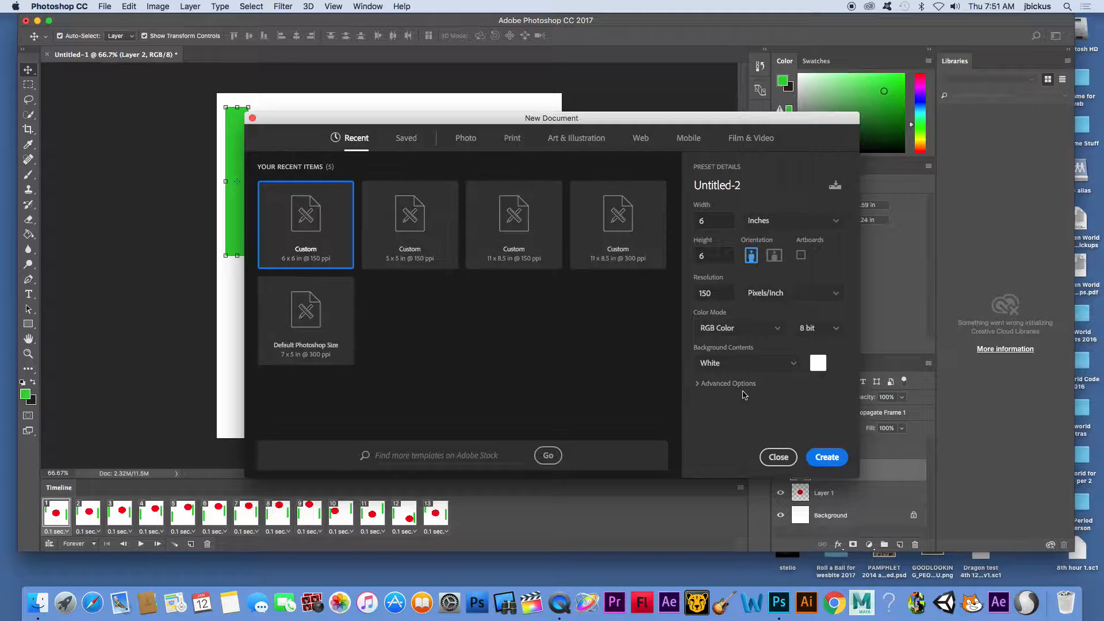
{"action": "left_click", "coordinate": [833, 458]}
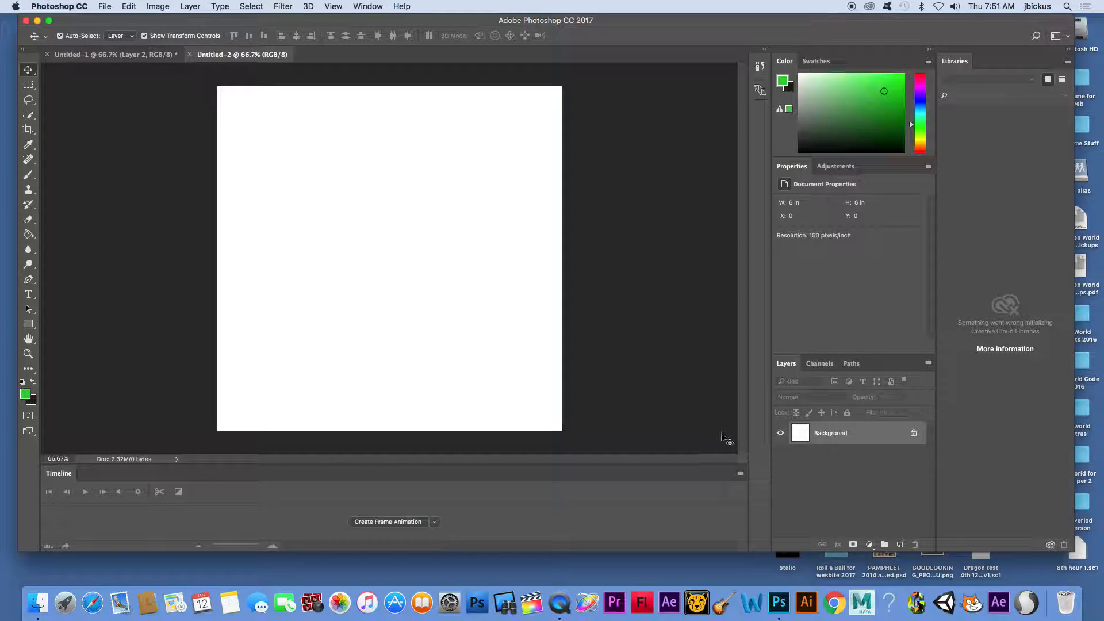
{"action": "left_click", "coordinate": [833, 603]}
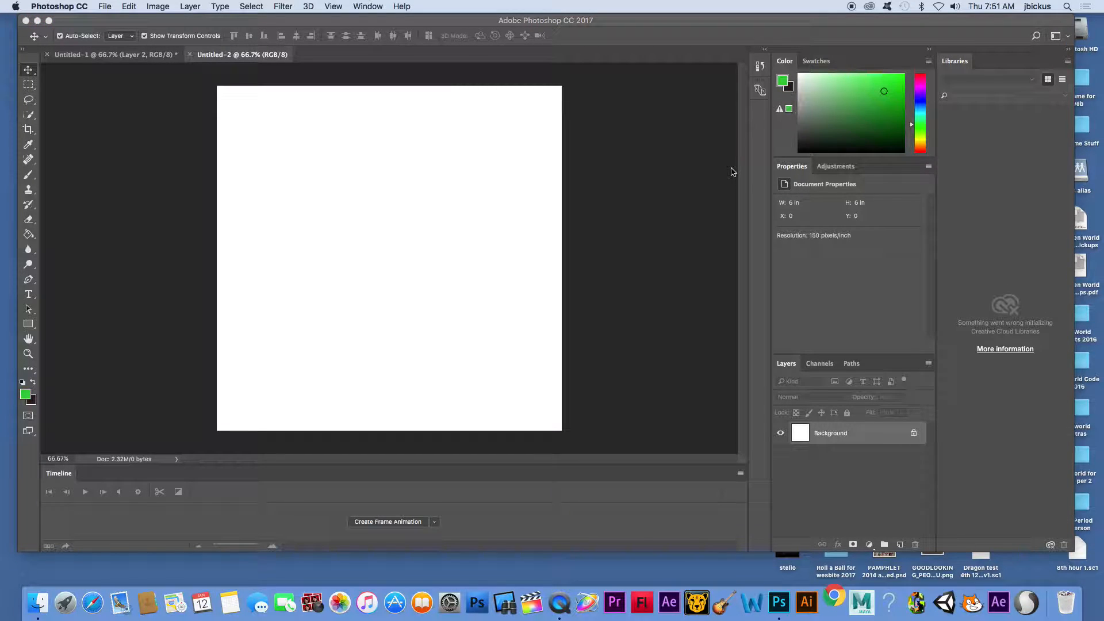
Create a frame animation in the blank document and choose its first frame's delay and the looping option.
{"action": "left_click", "coordinate": [478, 522]}
{"action": "left_click", "coordinate": [403, 521]}
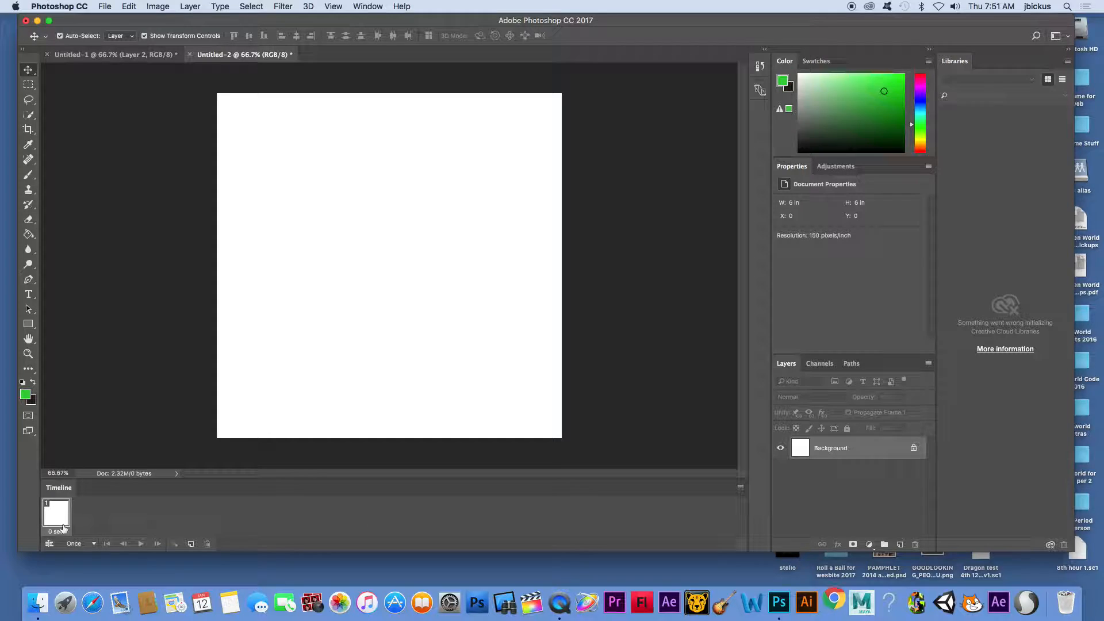
{"action": "left_click", "coordinate": [63, 535]}
{"action": "left_click", "coordinate": [72, 447]}
{"action": "left_click", "coordinate": [76, 543]}
{"action": "left_click", "coordinate": [83, 558]}
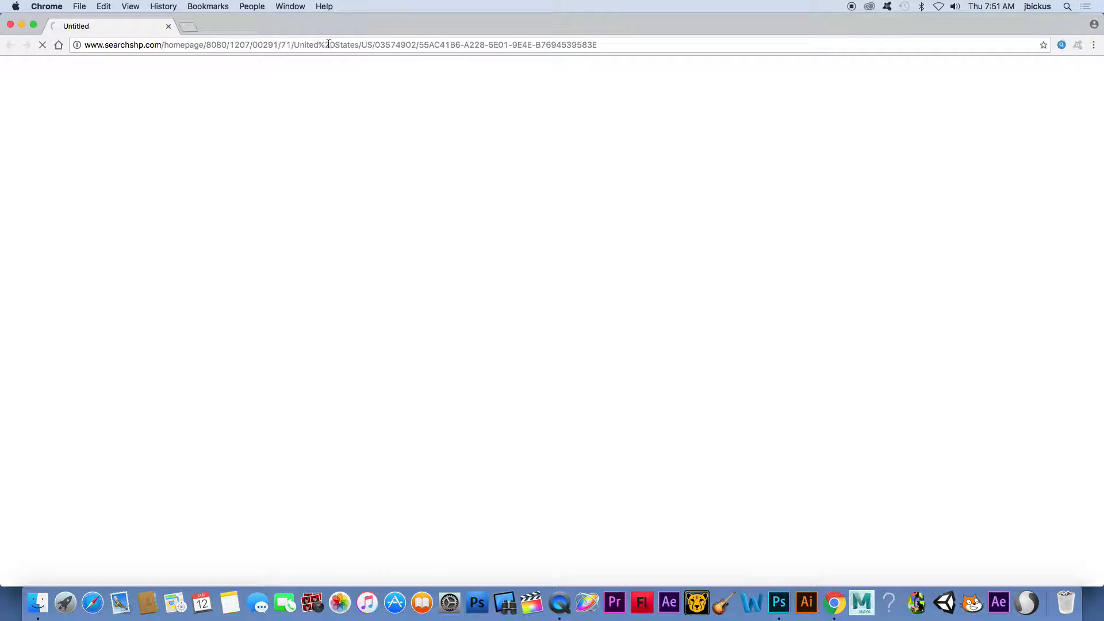
Go to google.com in Chrome.
{"action": "left_click", "coordinate": [294, 46]}
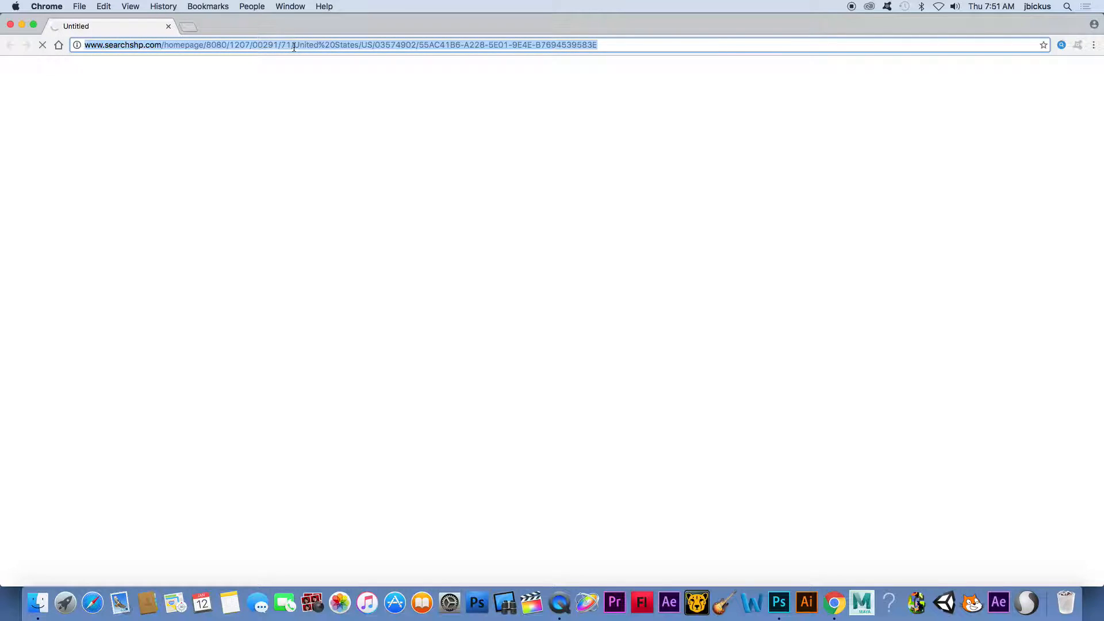
{"action": "type", "text": "google.com"}
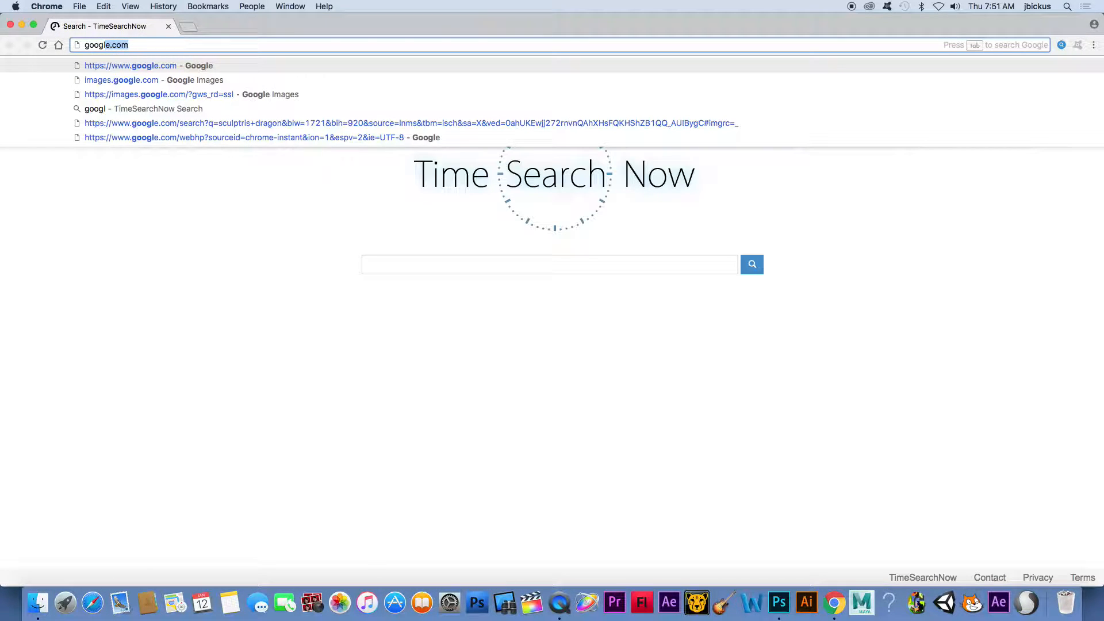
{"action": "key", "text": "Return"}
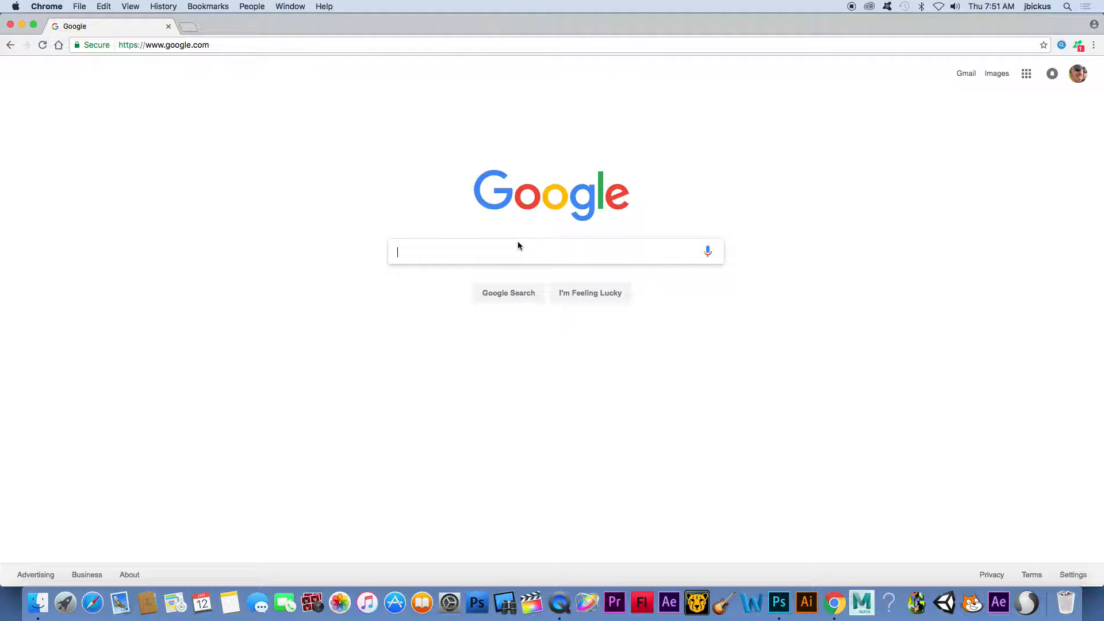
Search Google Images for "storm trooper helmet".
{"action": "type", "text": "storm tro"}
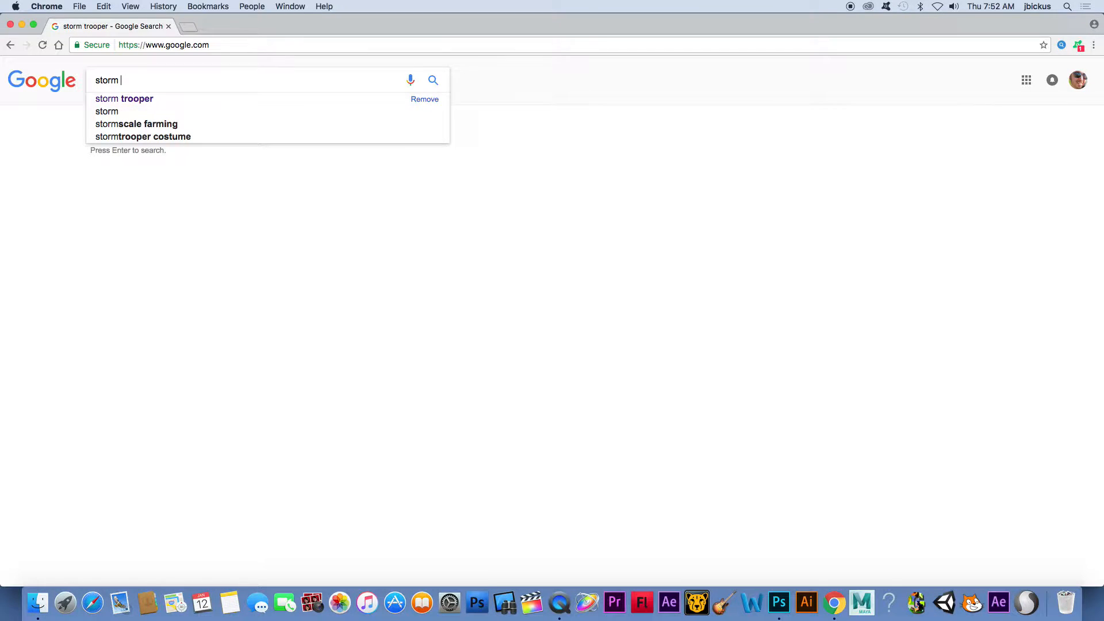
{"action": "type", "text": "oper he,"}
{"action": "key", "text": "BackSpace"}
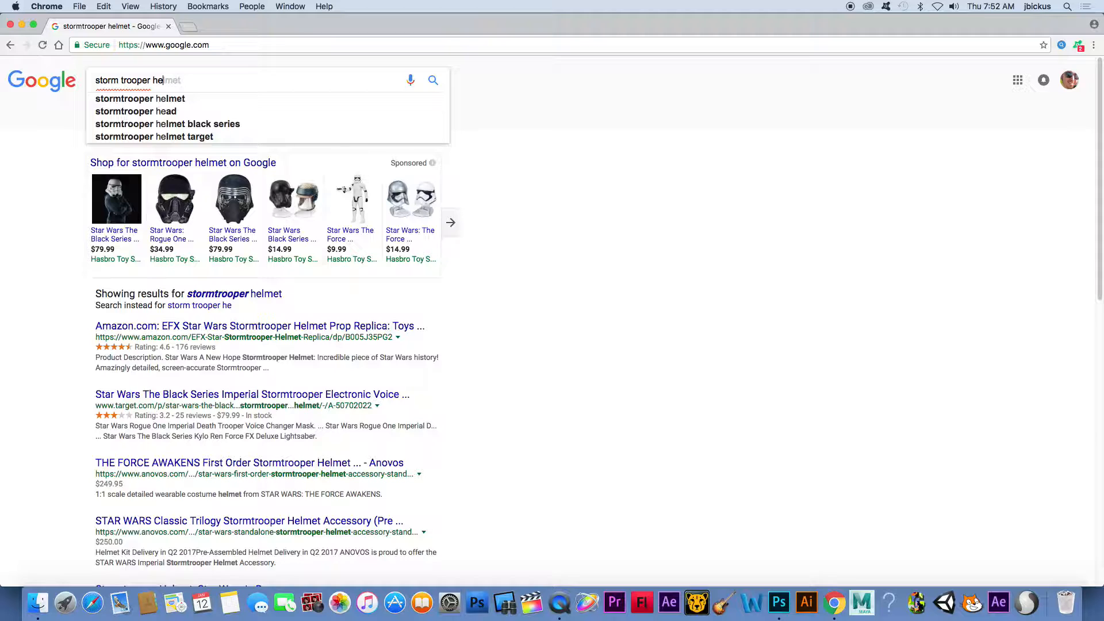
{"action": "type", "text": "lmet"}
{"action": "key", "text": "Return"}
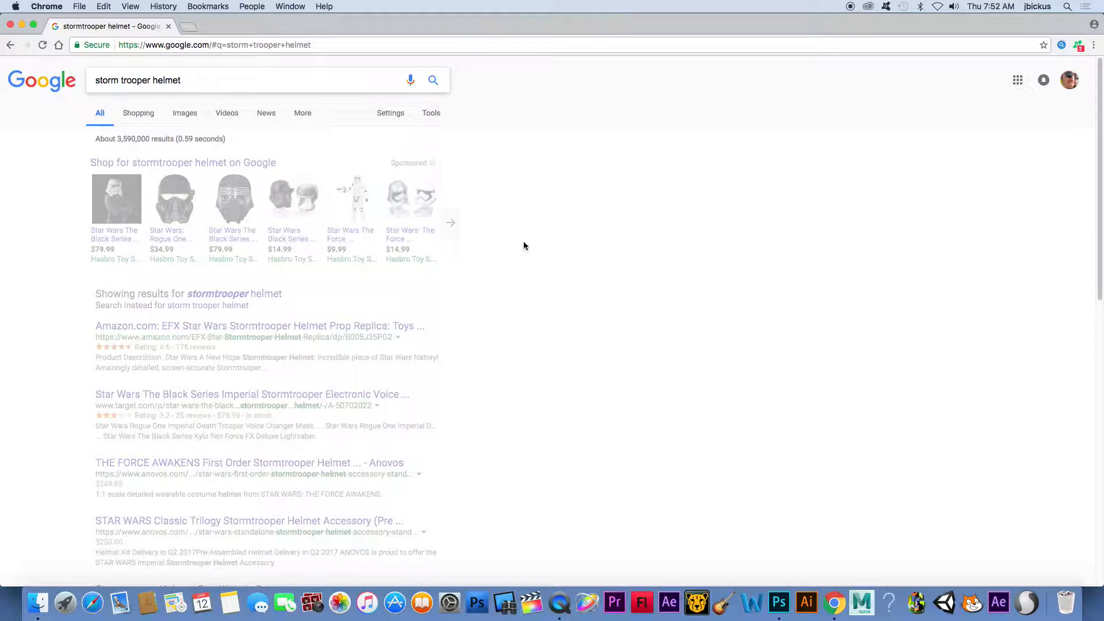
{"action": "left_click", "coordinate": [179, 115]}
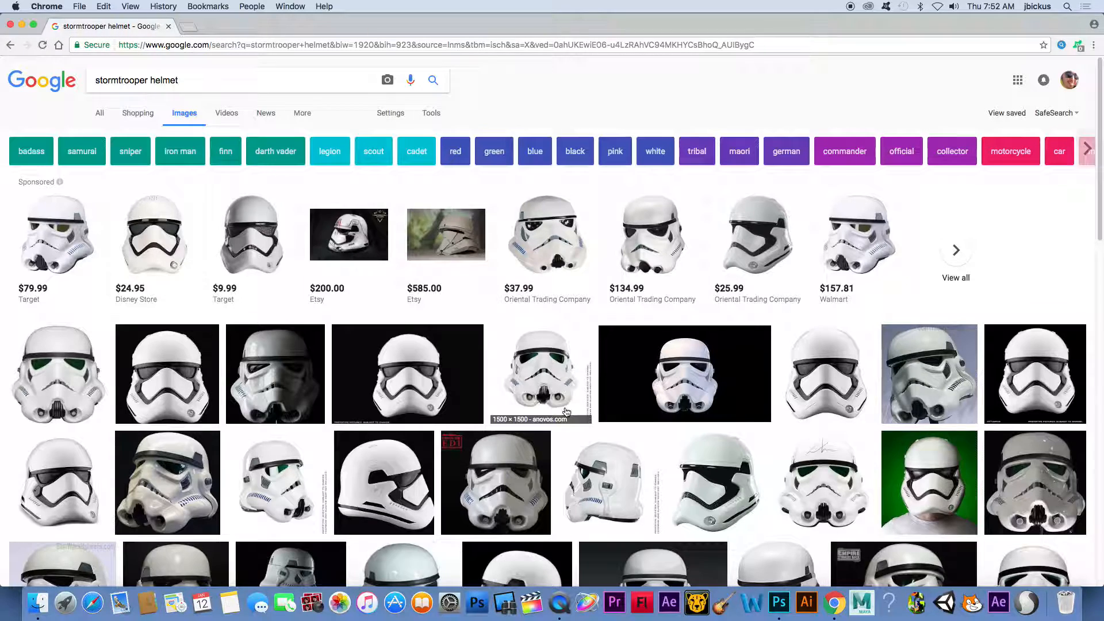
Bring the front-view white stormtrooper helmet with green lenses from the image results into the blank Photoshop document as a new layer.
{"action": "left_click", "coordinate": [106, 351]}
{"action": "left_click_drag", "start_coordinate": [264, 27], "coordinate": [907, 29]}
{"action": "left_click_drag", "start_coordinate": [929, 257], "coordinate": [356, 259]}
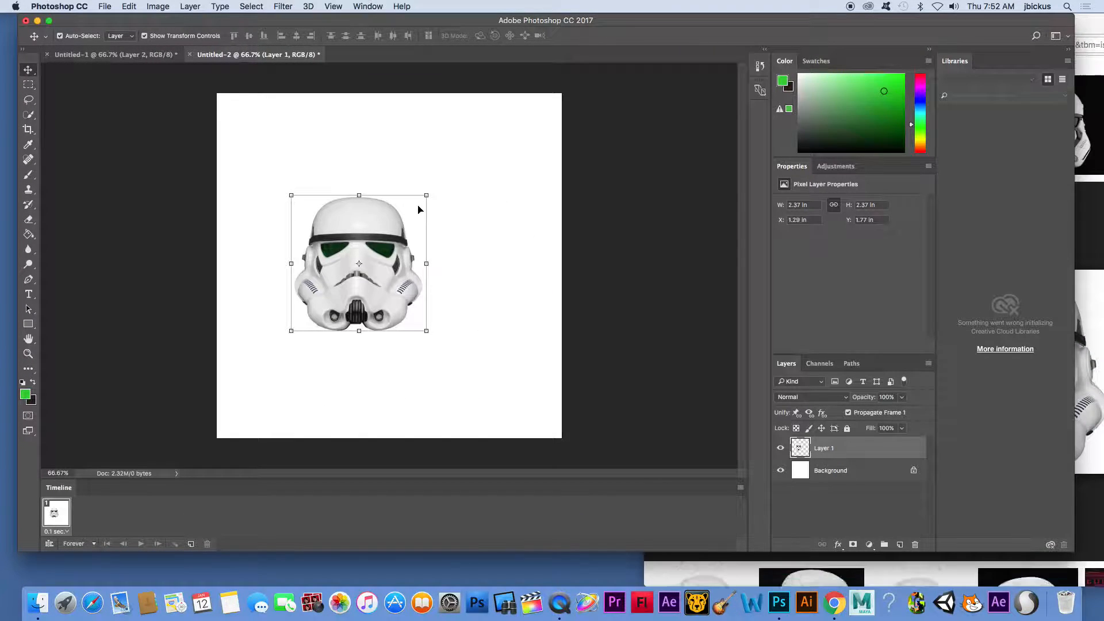
Enlarge the helmet proportionally to about 5.48 in square and centre it on the canvas.
{"action": "left_click_drag", "start_coordinate": [425, 194], "coordinate": [530, 90]}
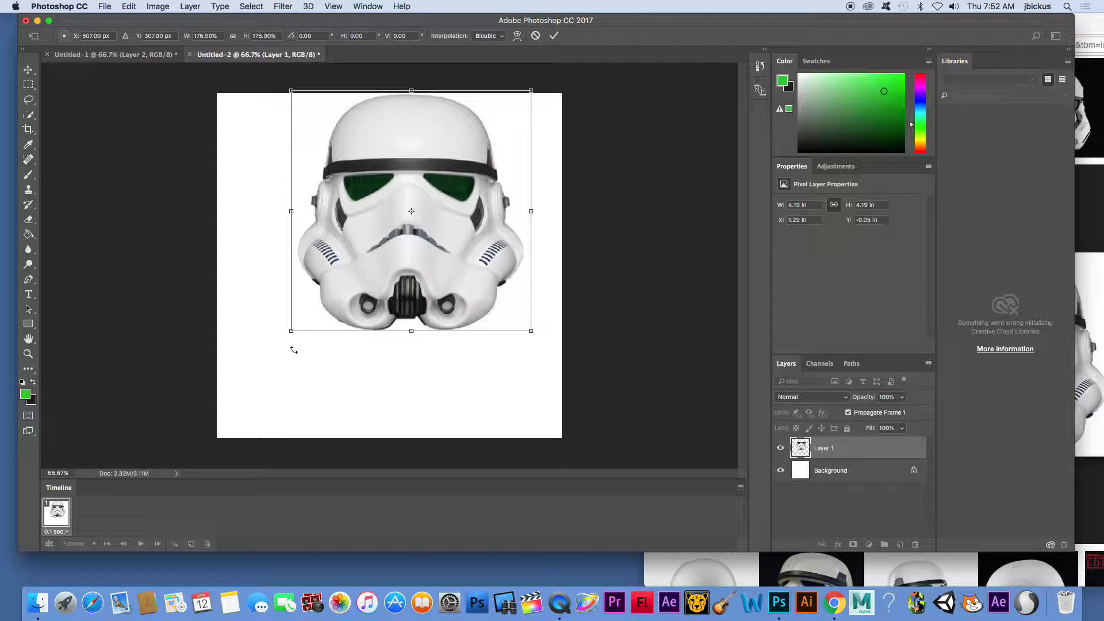
{"action": "left_click_drag", "start_coordinate": [291, 330], "coordinate": [217, 406]}
{"action": "mouse_move", "coordinate": [364, 287]}
{"action": "left_mouse_down"}
{"action": "mouse_move", "coordinate": [377, 305]}
{"action": "mouse_move", "coordinate": [382, 296]}
{"action": "left_mouse_up"}
{"action": "key", "text": "Return"}
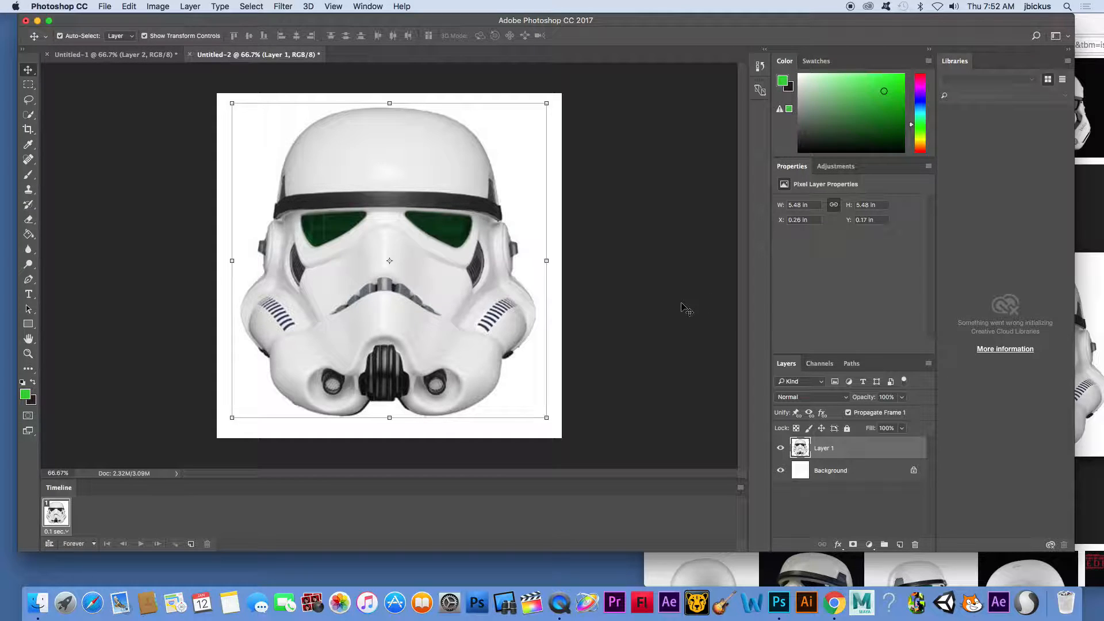
Duplicate the helmet layer four times within the same document, keeping the suggested copy names.
{"action": "right_click", "coordinate": [866, 451]}
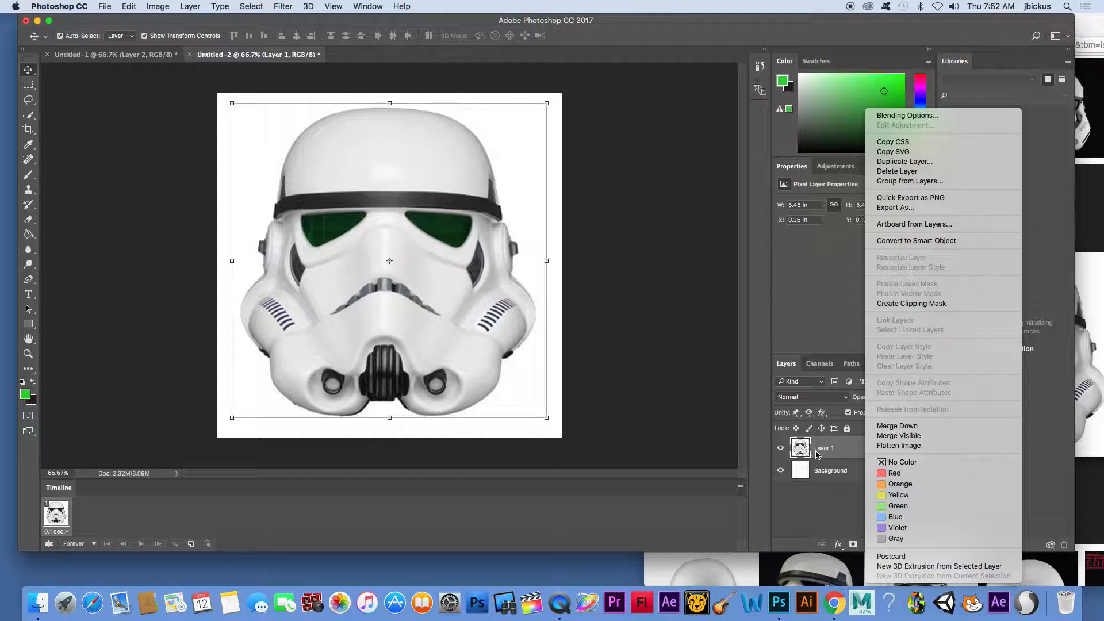
{"action": "left_click", "coordinate": [920, 162]}
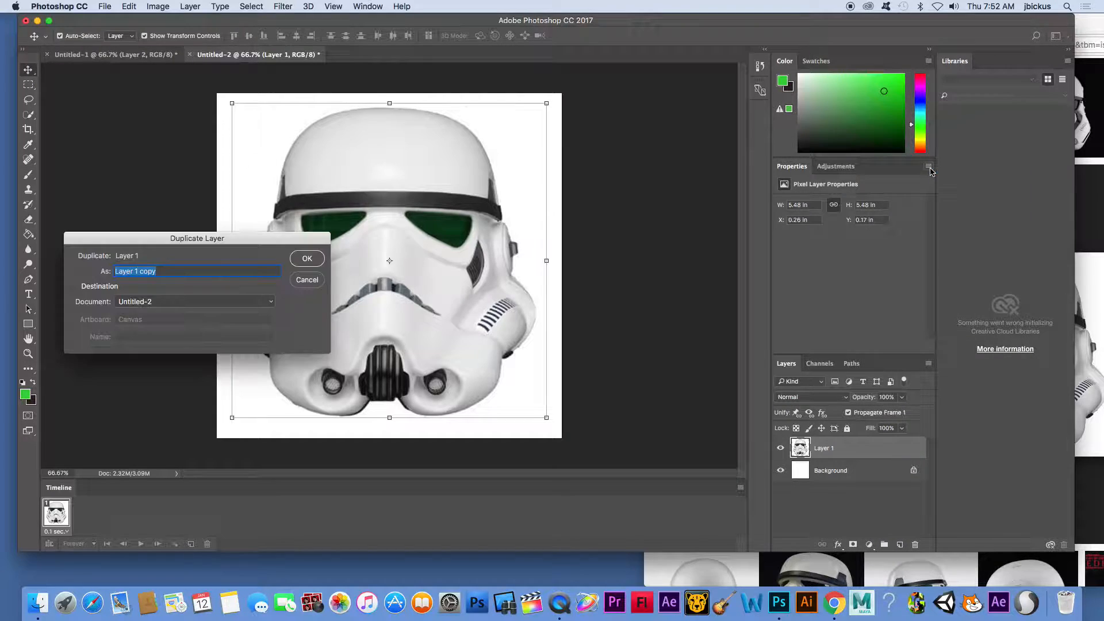
{"action": "left_click", "coordinate": [321, 262]}
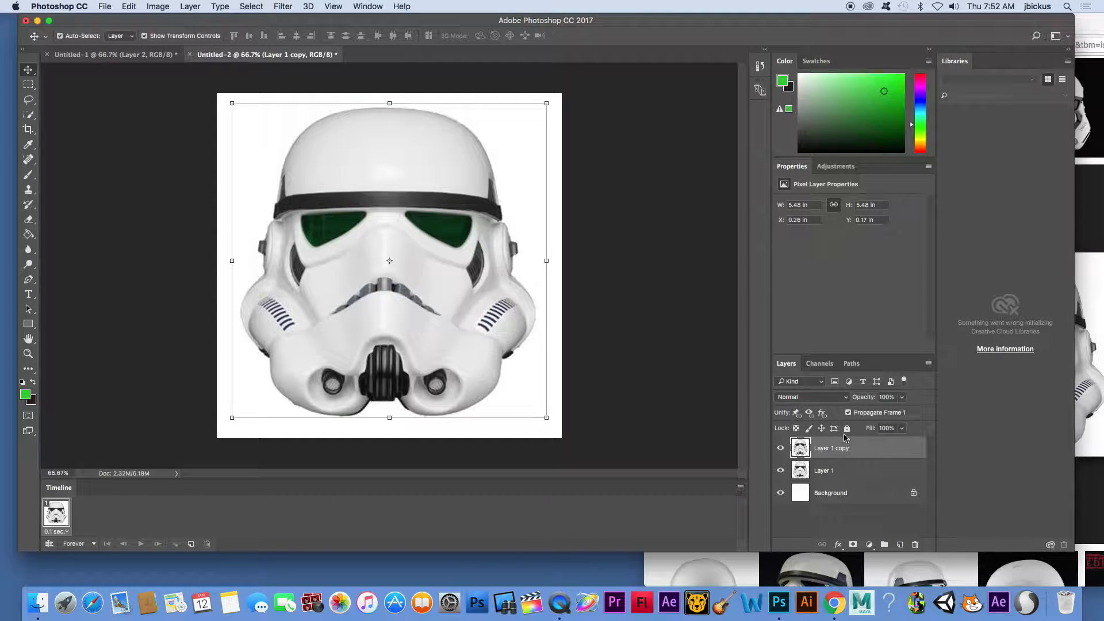
{"action": "right_click", "coordinate": [852, 443]}
{"action": "left_click", "coordinate": [894, 161]}
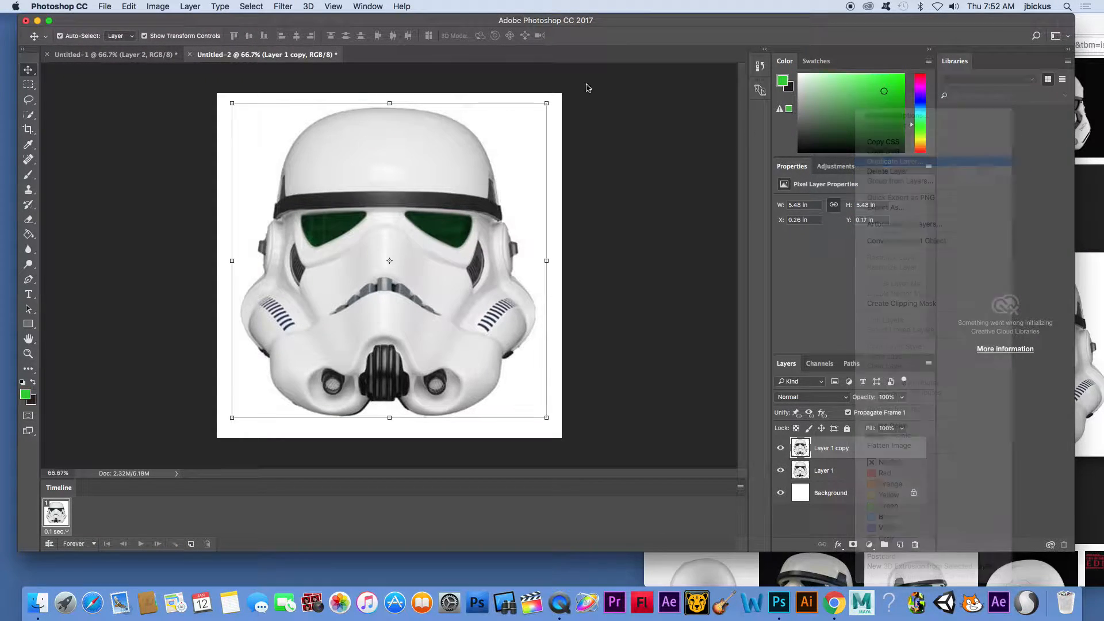
{"action": "left_click", "coordinate": [305, 255]}
{"action": "left_click", "coordinate": [192, 6]}
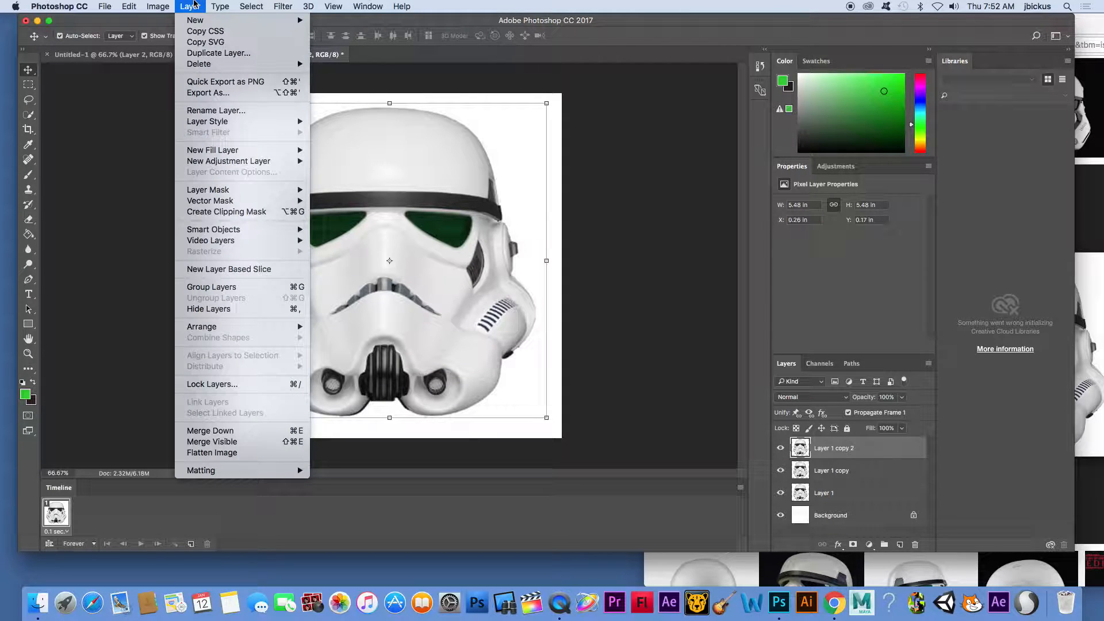
{"action": "left_click", "coordinate": [239, 53]}
{"action": "left_click", "coordinate": [316, 262]}
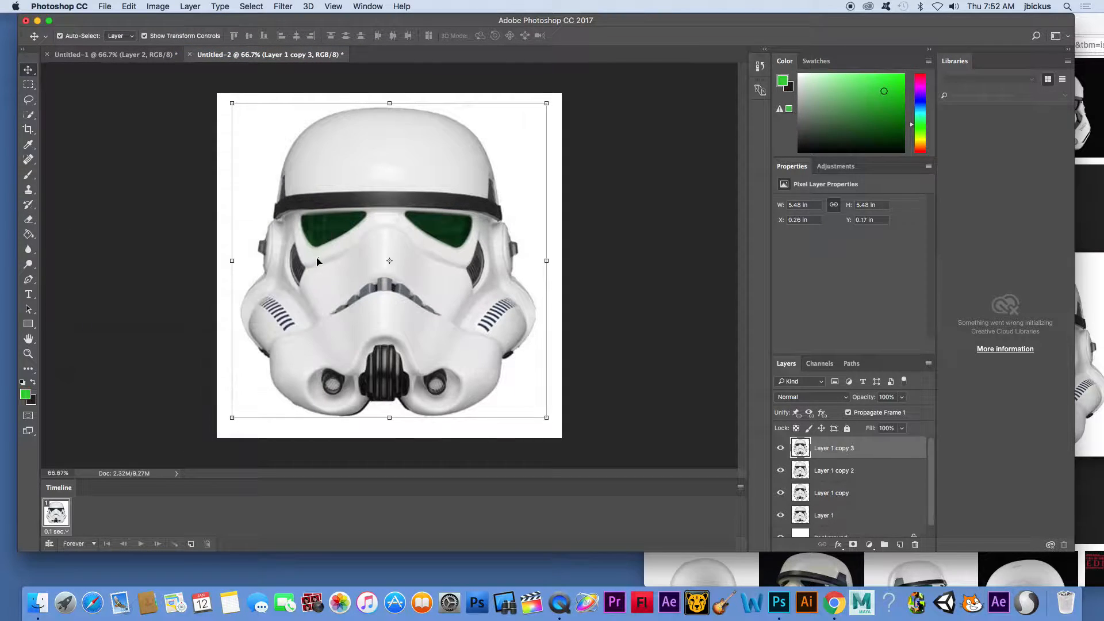
{"action": "right_click", "coordinate": [872, 445]}
{"action": "left_click", "coordinate": [902, 162]}
{"action": "left_click", "coordinate": [297, 262]}
{"action": "mouse_move", "coordinate": [929, 480]}
{"action": "left_mouse_down"}
{"action": "mouse_move", "coordinate": [923, 521]}
{"action": "mouse_move", "coordinate": [928, 469]}
{"action": "left_mouse_up"}
Rotate the helmet on Layer 1 copy 4 about 34° clockwise and commit the transformation.
{"action": "left_click_drag", "start_coordinate": [553, 97], "coordinate": [605, 219]}
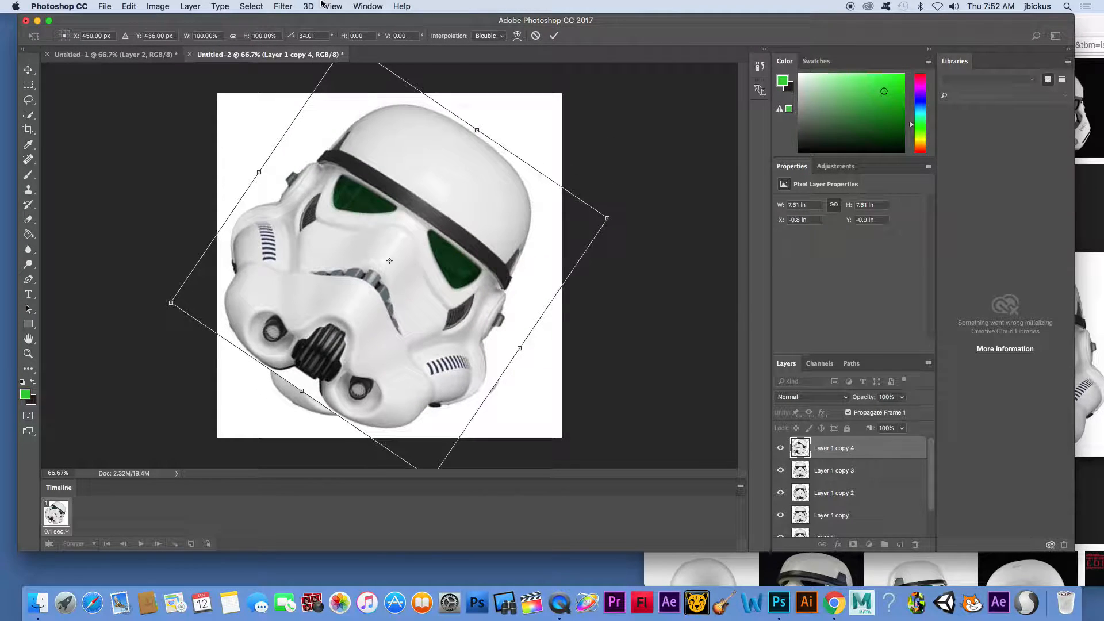
{"action": "left_click", "coordinate": [287, 4]}
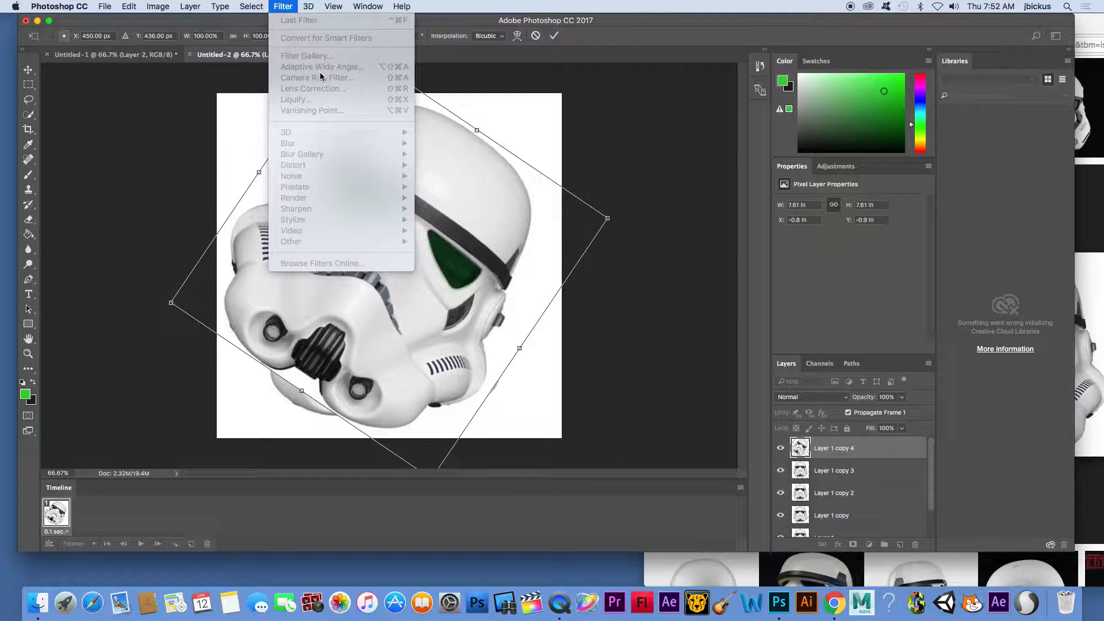
{"action": "left_click", "coordinate": [537, 145]}
{"action": "key", "text": "Return"}
Apply the Glowing Edges filter to the rotated helmet on Layer 1 copy 4 and hide that layer.
{"action": "left_click", "coordinate": [287, 5]}
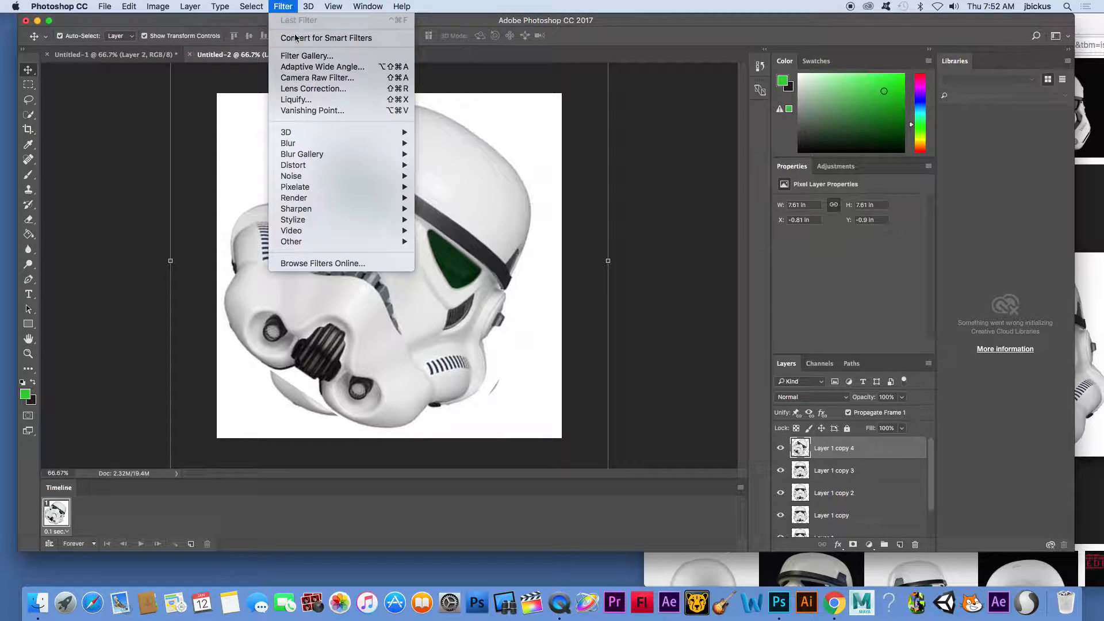
{"action": "left_click", "coordinate": [307, 56]}
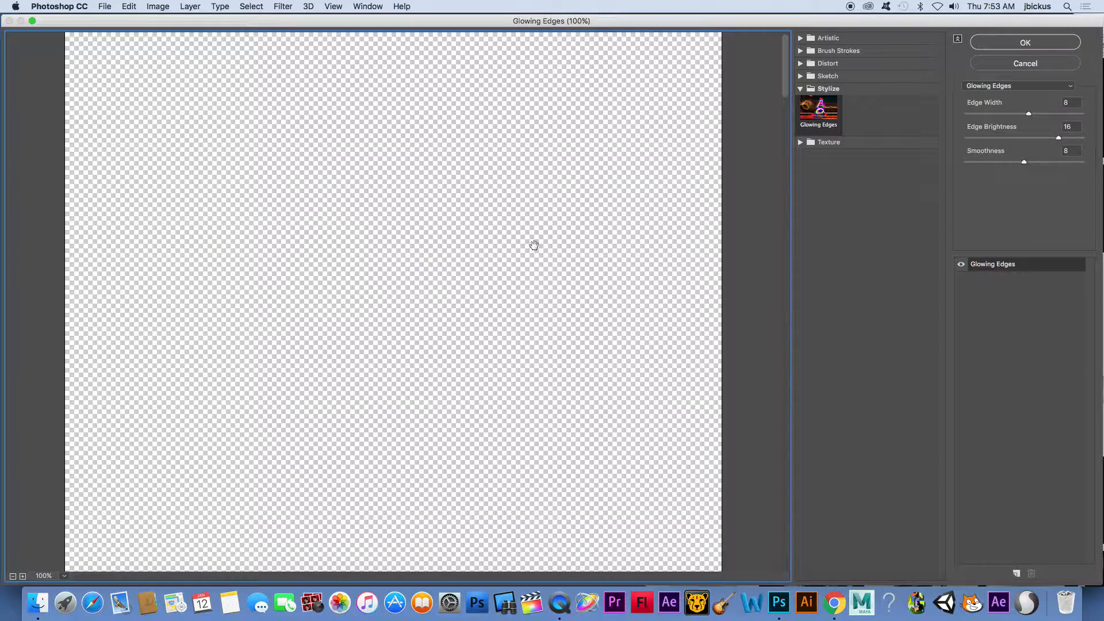
{"action": "left_click", "coordinate": [997, 47]}
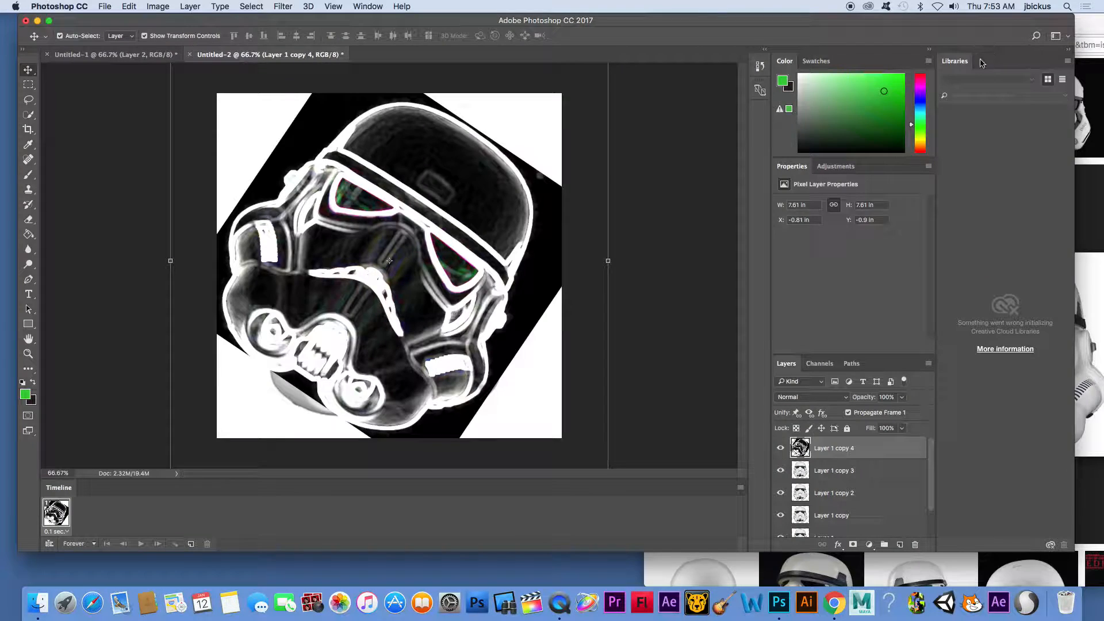
{"action": "left_click", "coordinate": [781, 448]}
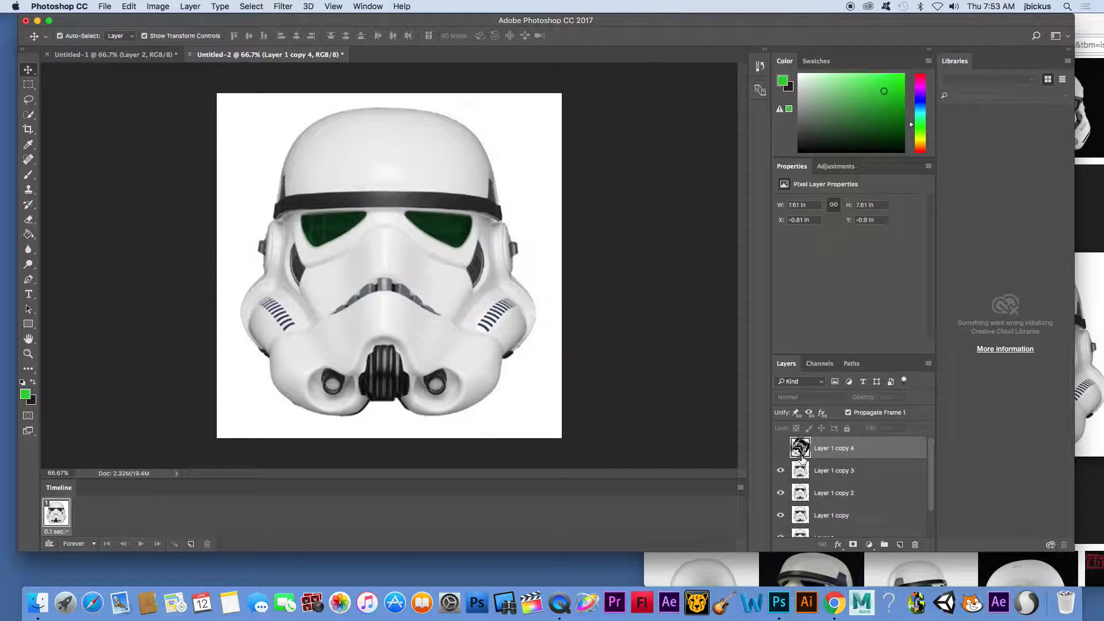
Apply the Artistic Neon Glow filter to Layer 1 copy 3 and hide that layer.
{"action": "left_click", "coordinate": [828, 470]}
{"action": "left_click", "coordinate": [284, 5]}
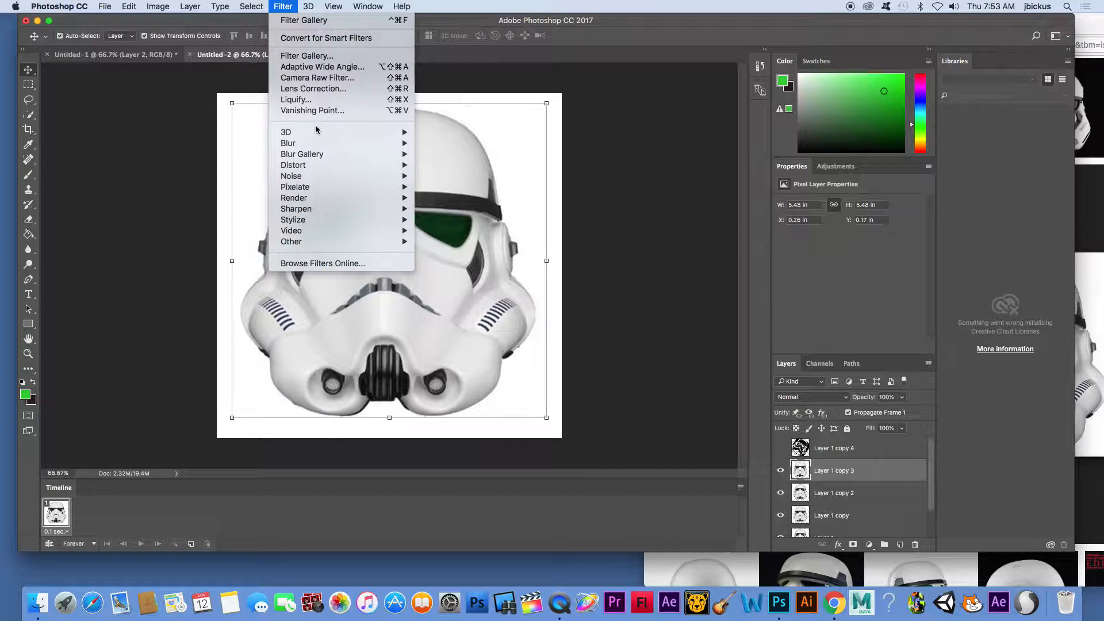
{"action": "left_click", "coordinate": [326, 56]}
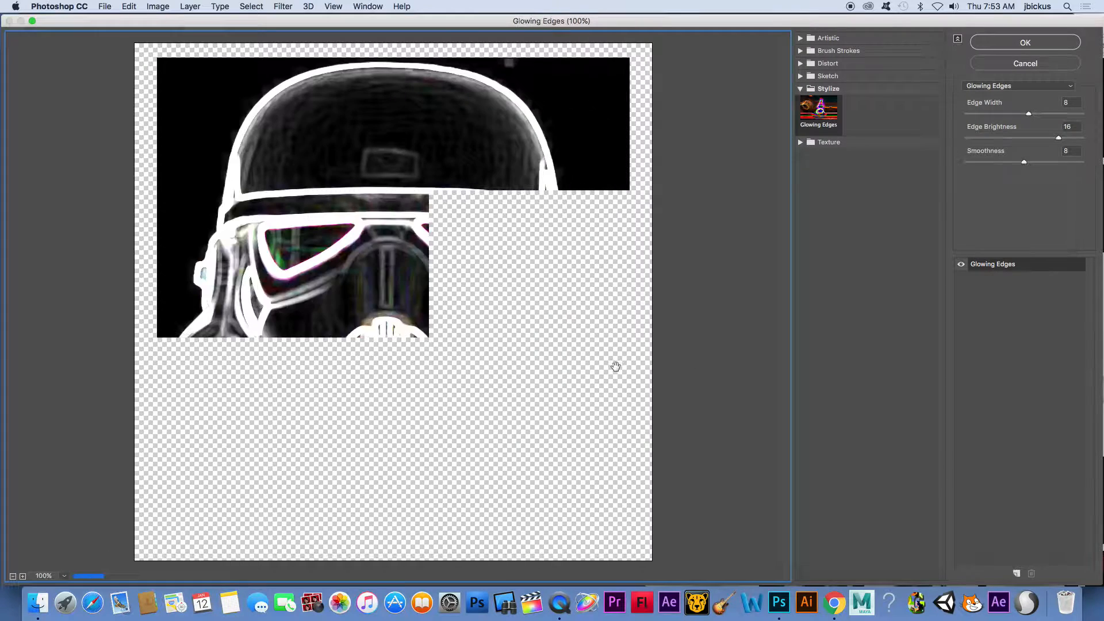
{"action": "left_click", "coordinate": [817, 38]}
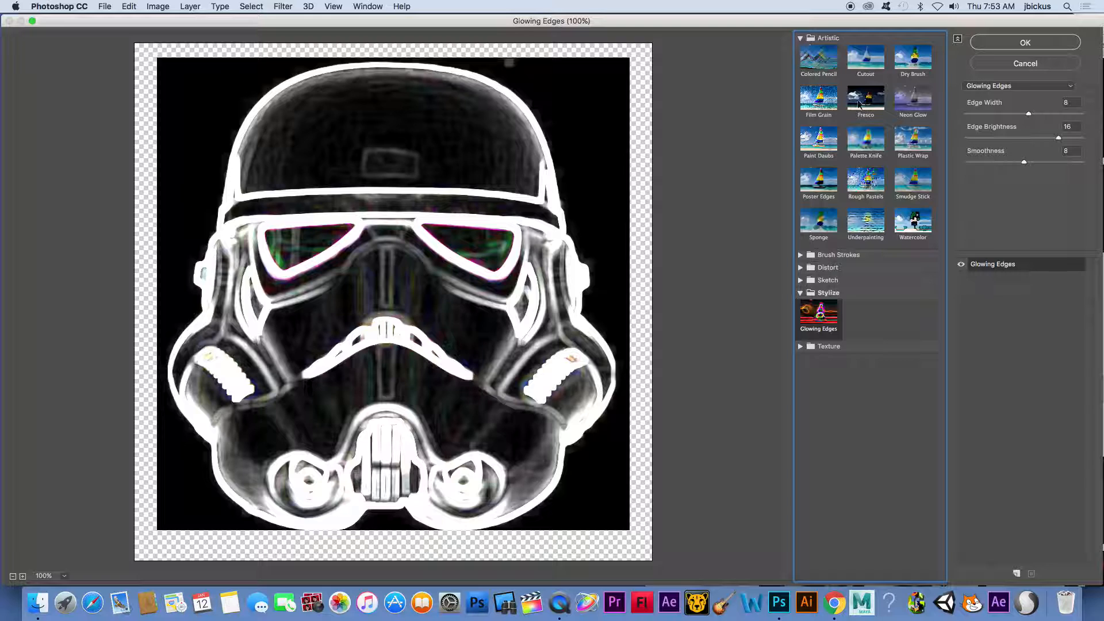
{"action": "left_click", "coordinate": [919, 104]}
{"action": "left_click", "coordinate": [1011, 43]}
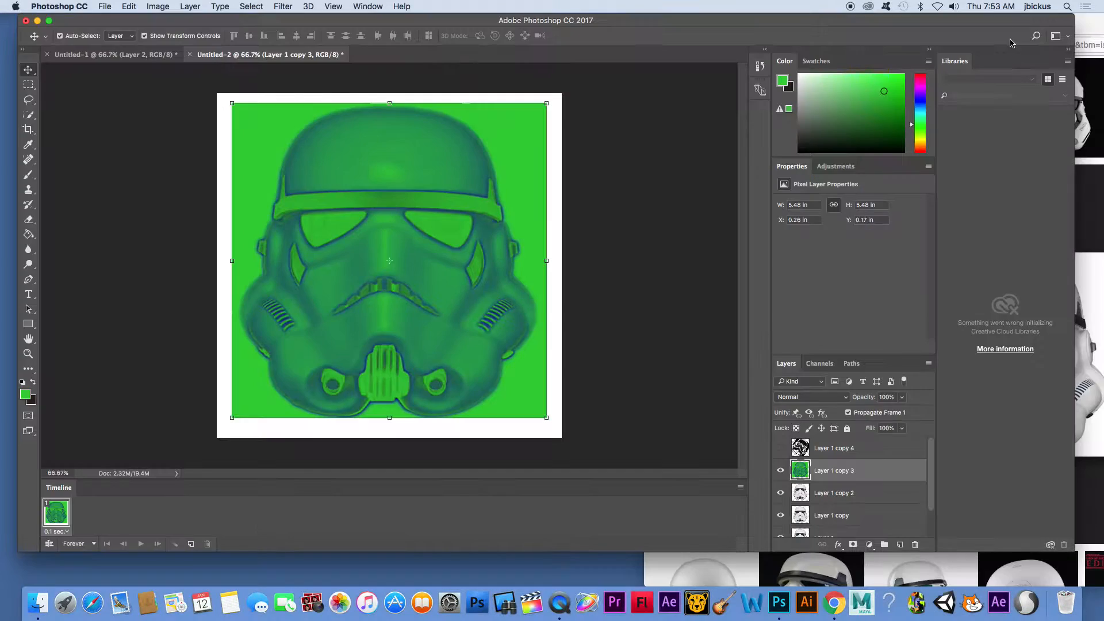
{"action": "left_click", "coordinate": [780, 470]}
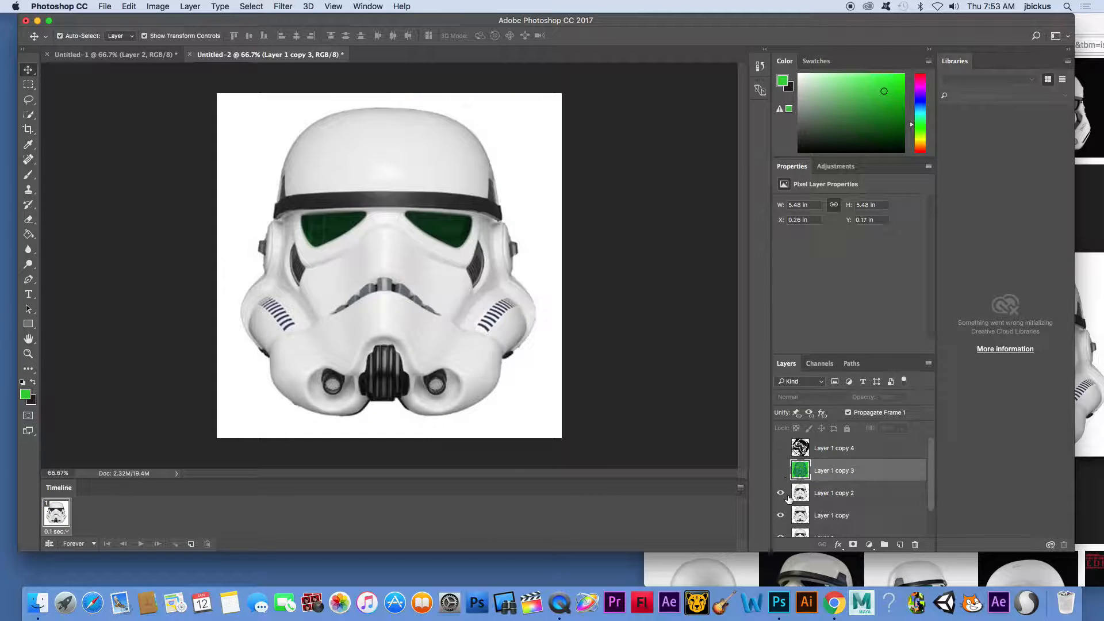
Preview Rough Pastels and other gallery filters on Layer 1 copy 2, apply Ocean Ripple, and hide the layer.
{"action": "left_click", "coordinate": [822, 493]}
{"action": "left_click", "coordinate": [282, 5]}
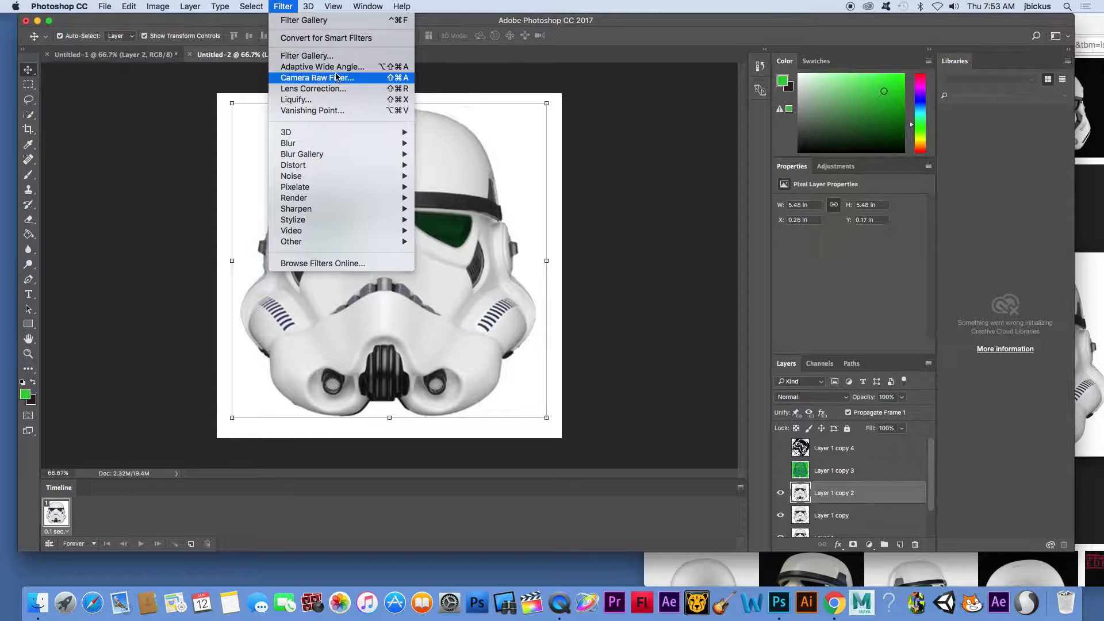
{"action": "left_click", "coordinate": [315, 54]}
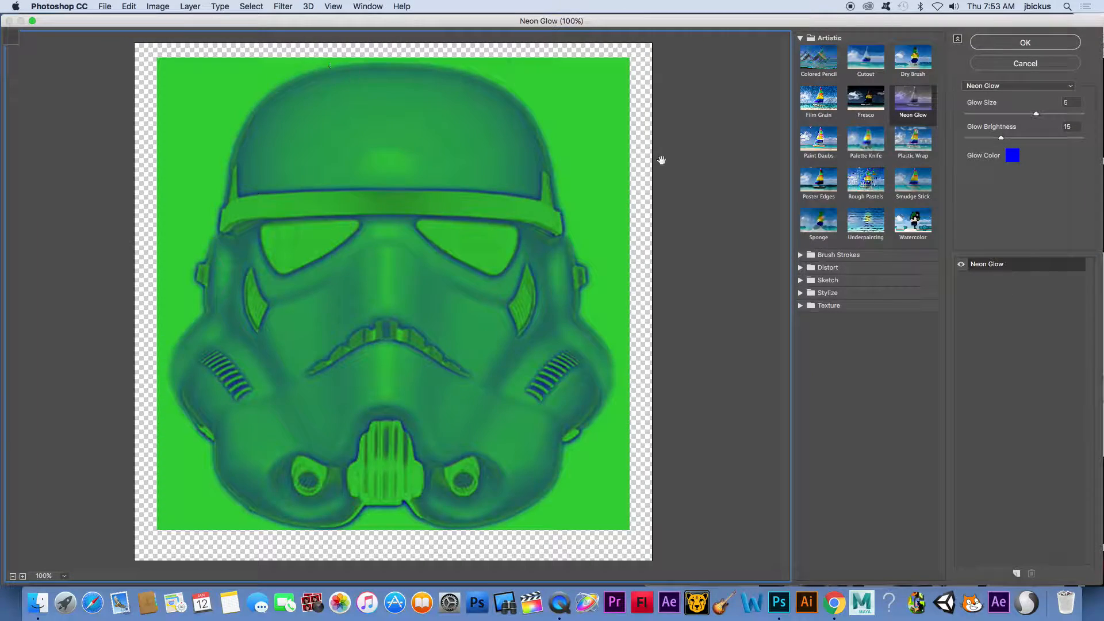
{"action": "left_click", "coordinate": [836, 134]}
{"action": "left_click", "coordinate": [866, 197]}
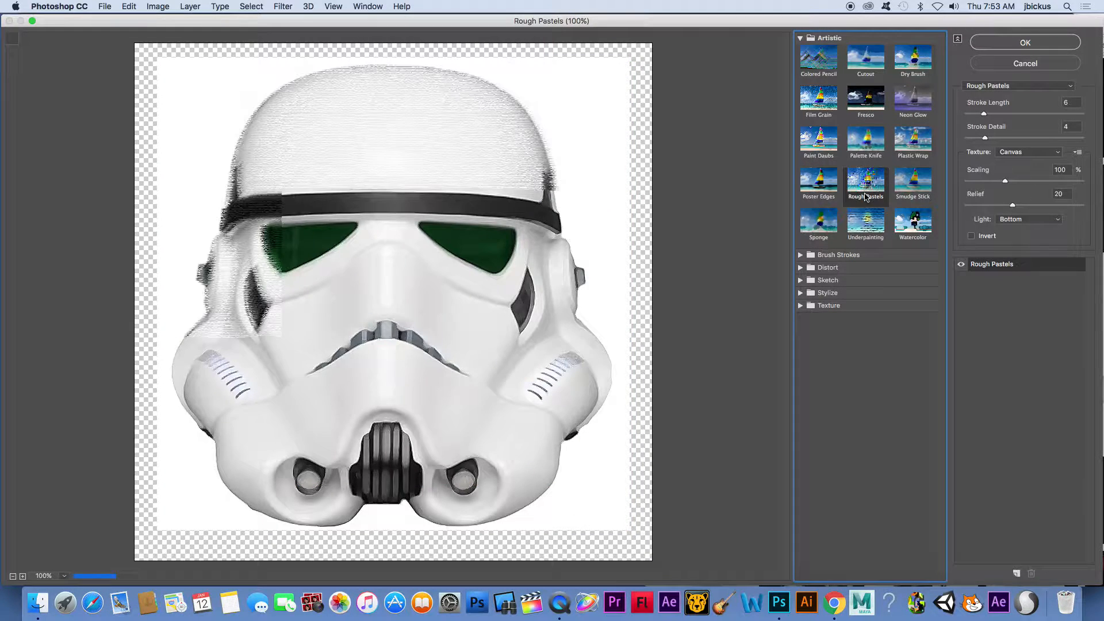
{"action": "left_click", "coordinate": [810, 269]}
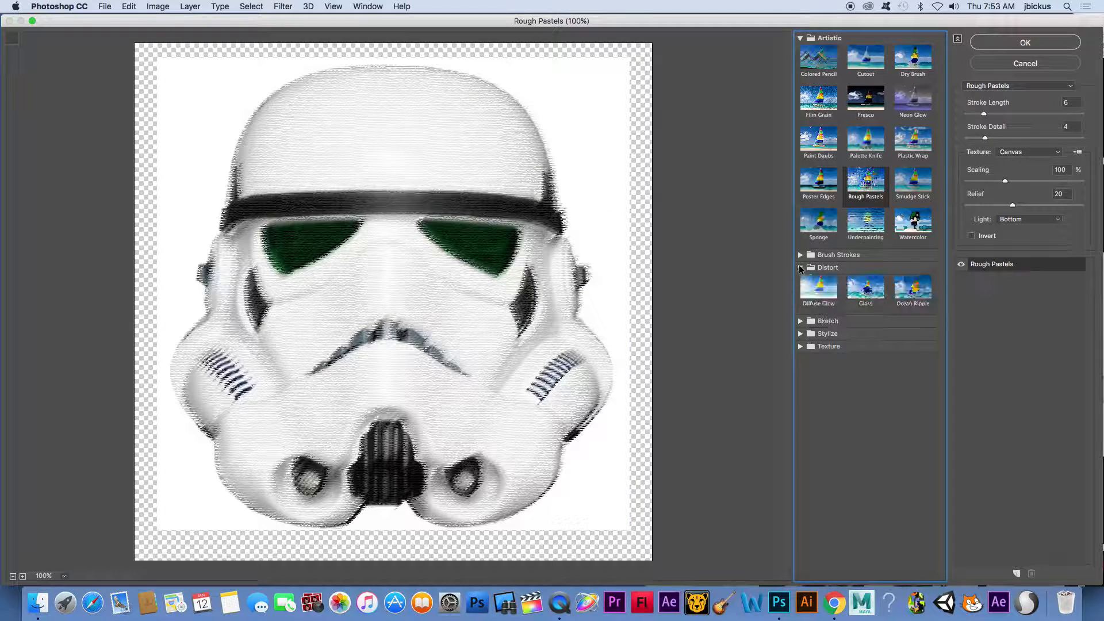
{"action": "left_click", "coordinate": [911, 287]}
{"action": "left_click", "coordinate": [833, 292]}
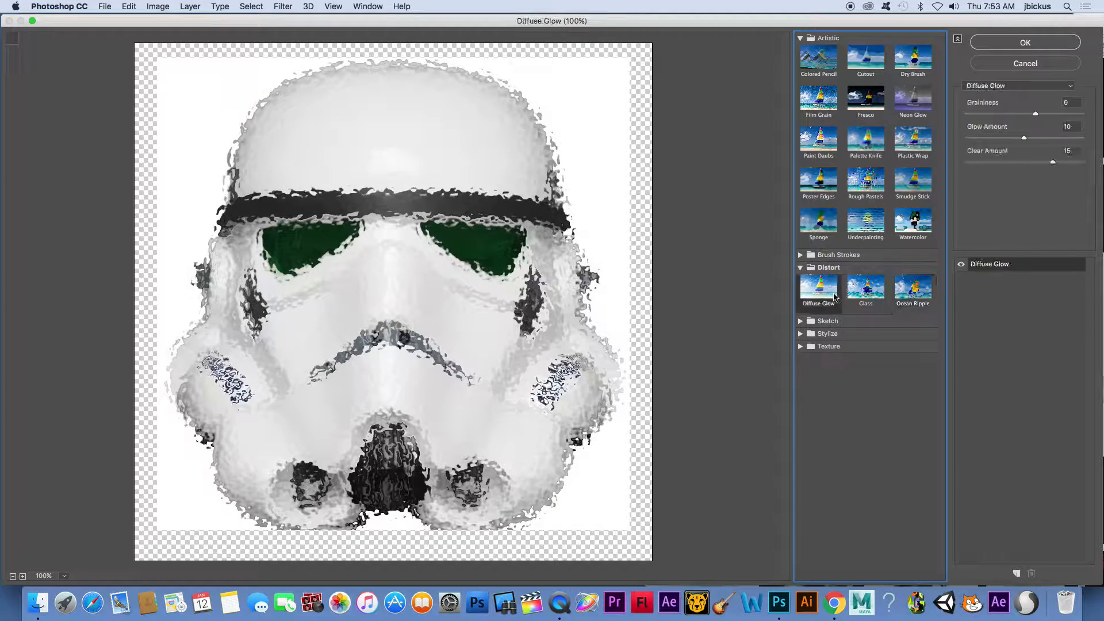
{"action": "left_click", "coordinate": [906, 293]}
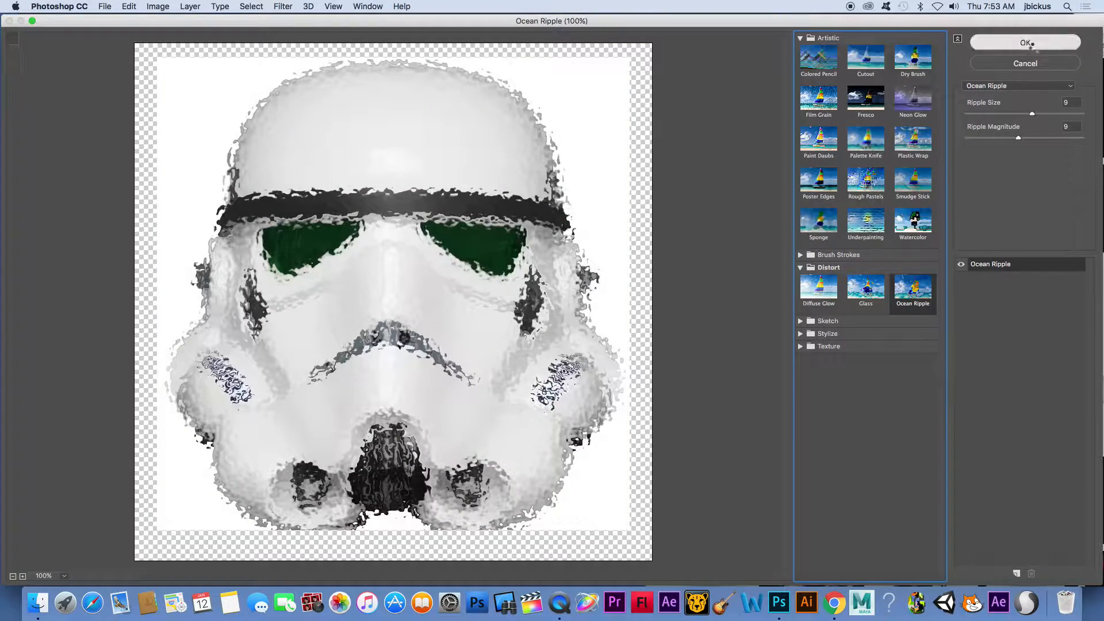
{"action": "left_click", "coordinate": [1025, 42]}
{"action": "left_click", "coordinate": [781, 493]}
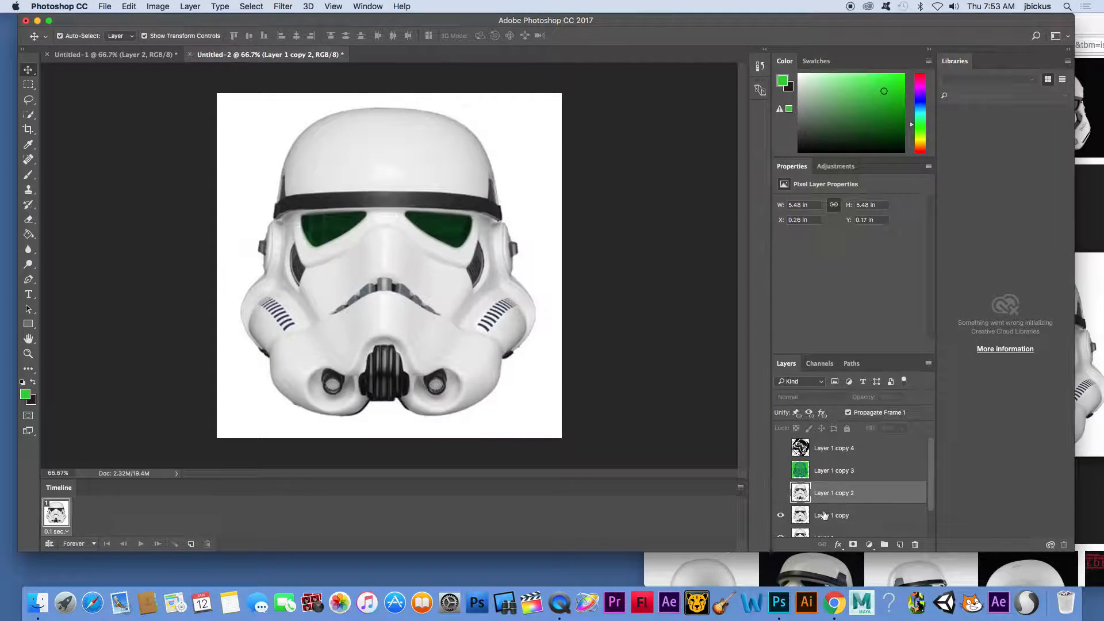
Apply the Stylize Glowing Edges filter to Layer 1 copy and hide that layer.
{"action": "left_click", "coordinate": [823, 516]}
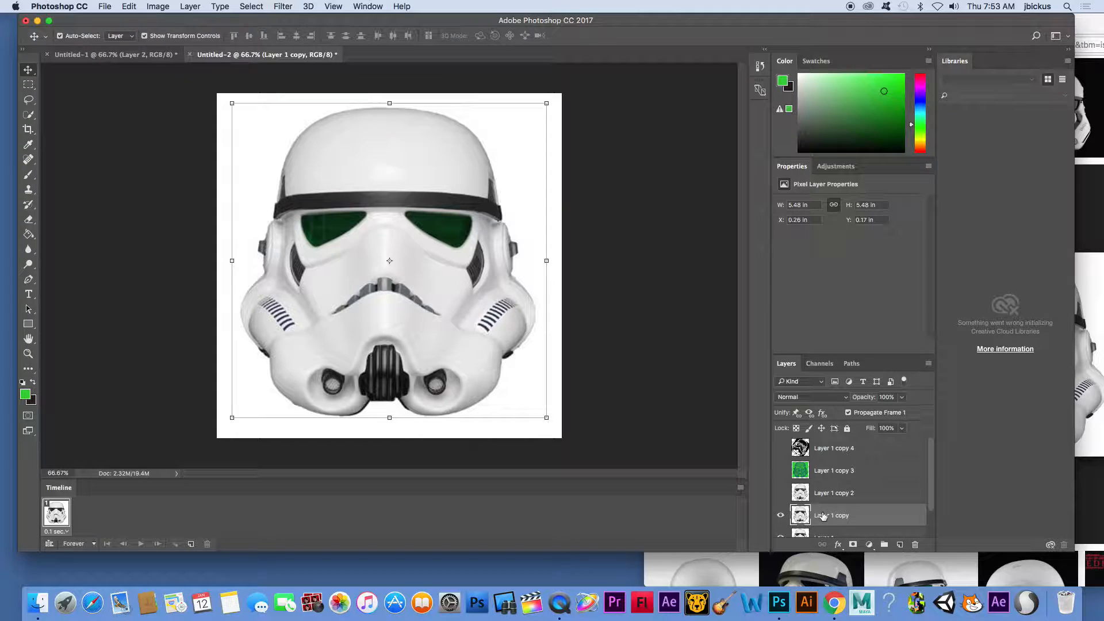
{"action": "left_click", "coordinate": [287, 6]}
{"action": "left_click", "coordinate": [299, 59]}
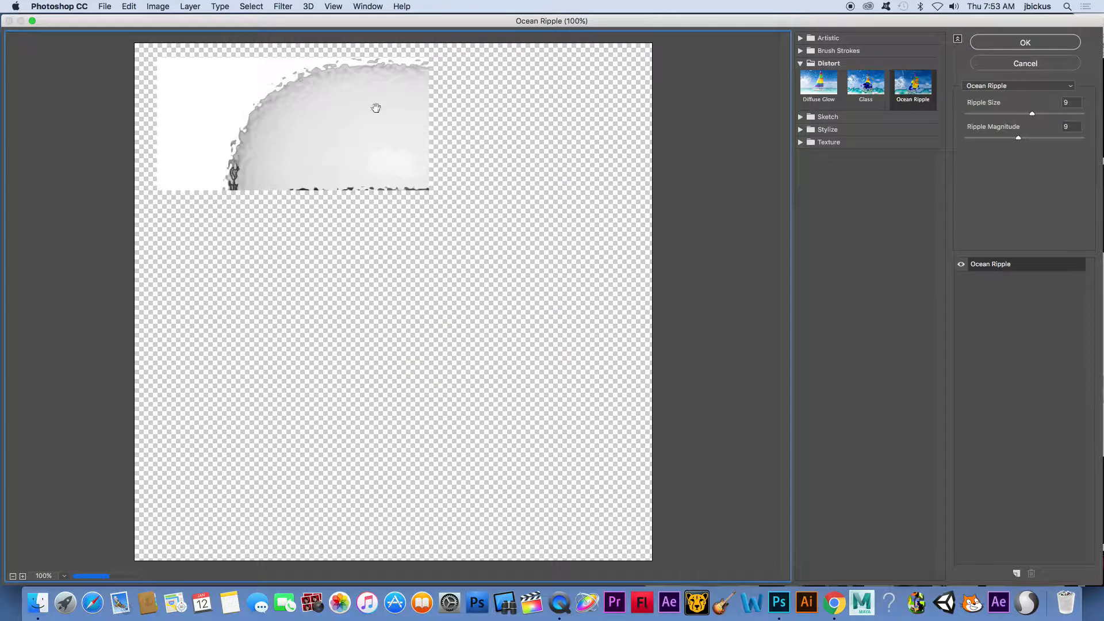
{"action": "left_click", "coordinate": [801, 129]}
{"action": "left_click", "coordinate": [818, 148]}
{"action": "left_click", "coordinate": [1020, 43]}
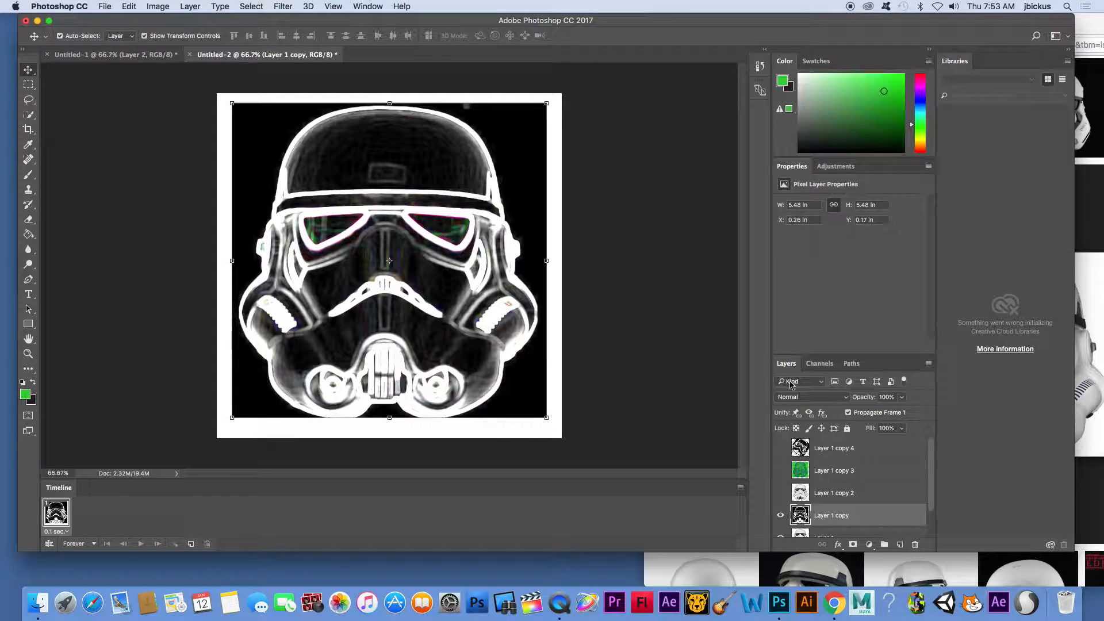
{"action": "left_click", "coordinate": [780, 515]}
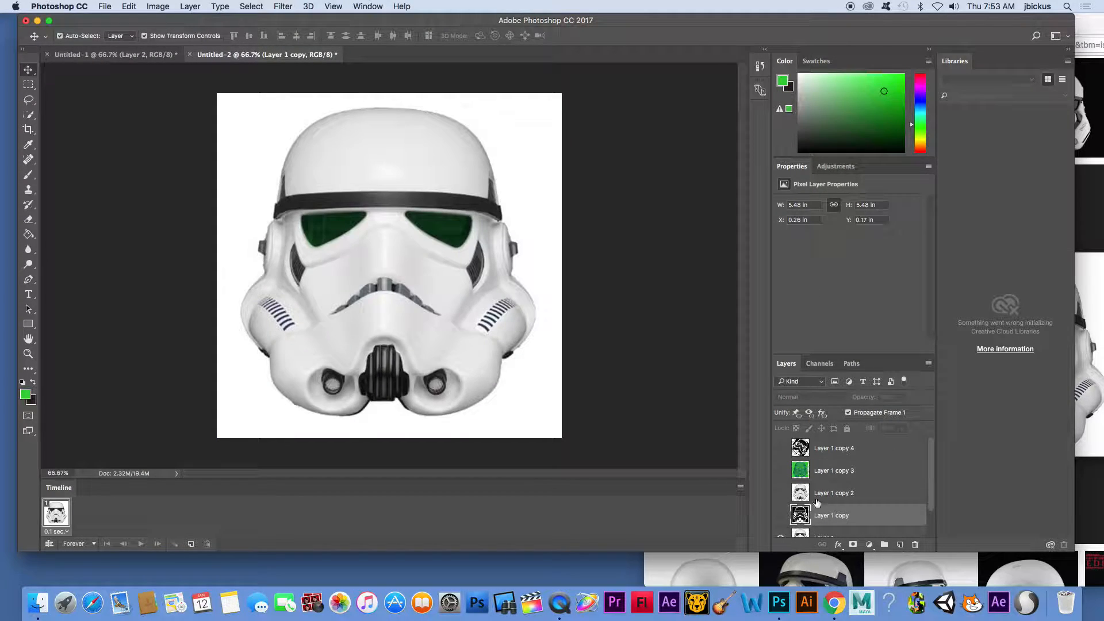
Add a second frame to the helmet animation that shows Layer 1 copy instead of Layer 1.
{"action": "left_click", "coordinate": [932, 528]}
{"action": "left_click", "coordinate": [833, 507]}
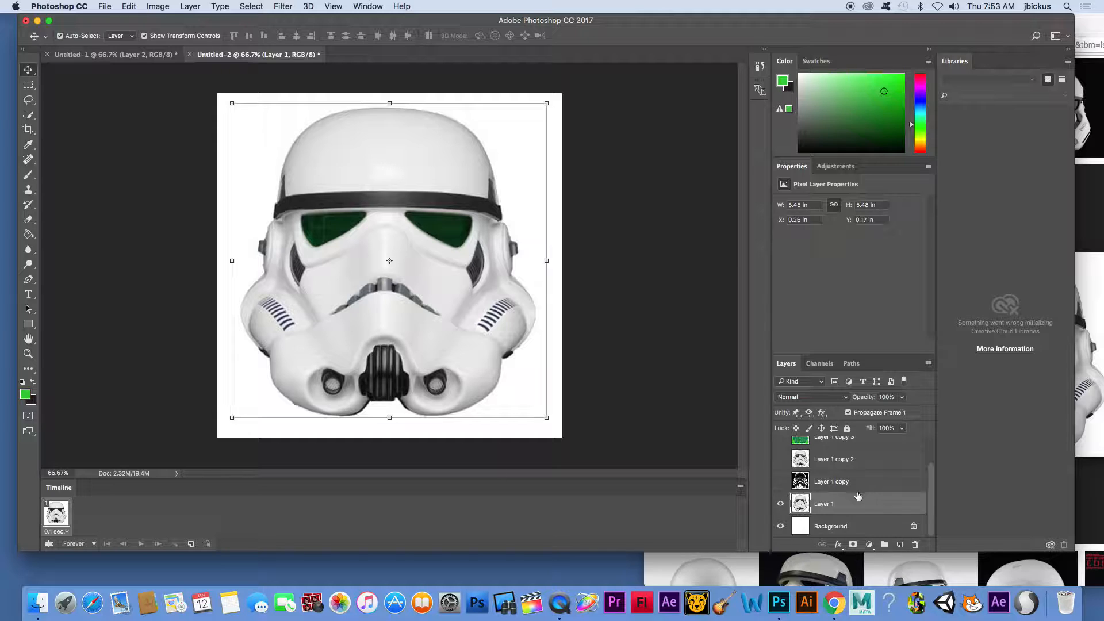
{"action": "left_click", "coordinate": [780, 504]}
{"action": "left_click", "coordinate": [780, 506]}
{"action": "left_click", "coordinate": [191, 544]}
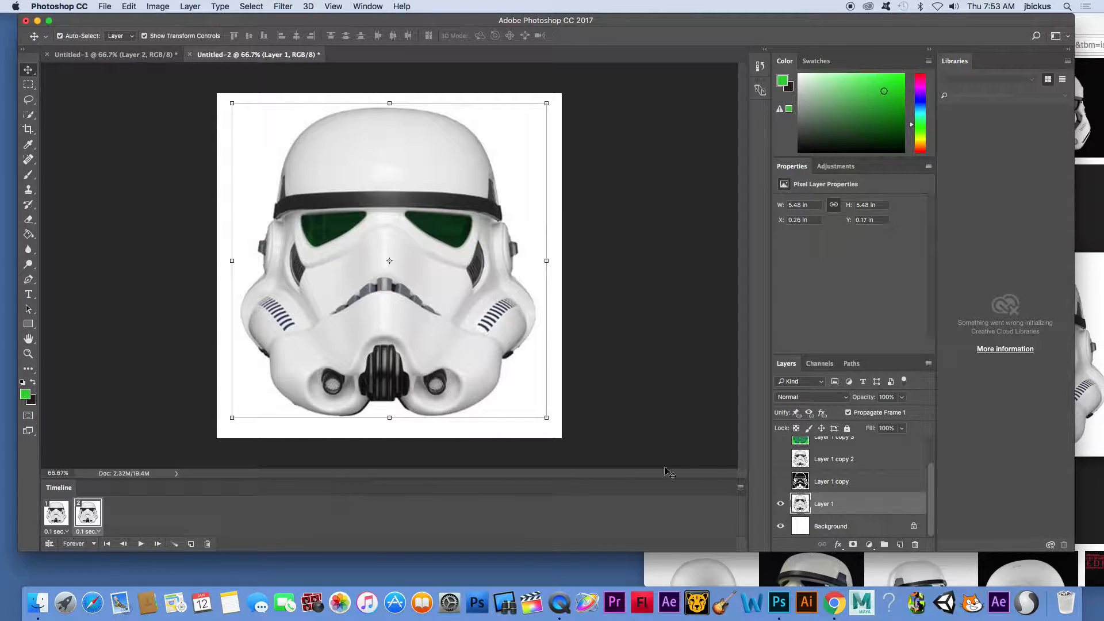
{"action": "left_click", "coordinate": [780, 505]}
{"action": "left_click", "coordinate": [780, 482]}
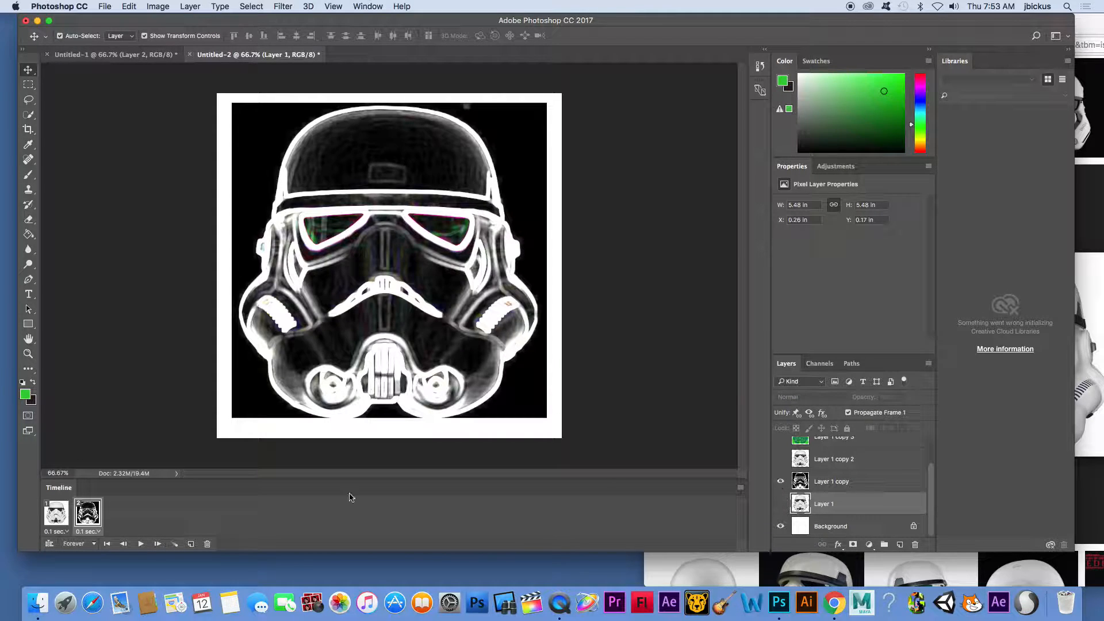
Add a third animation frame with Layer 1 copy hidden and Layer 1 copy 2 visible.
{"action": "left_click", "coordinate": [191, 544]}
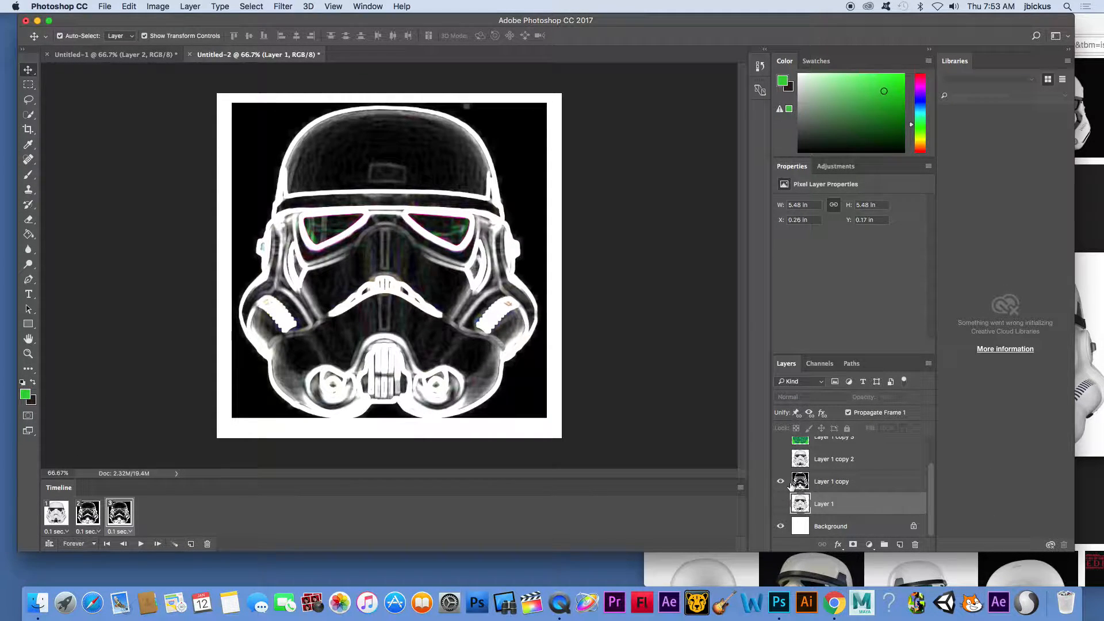
{"action": "left_click", "coordinate": [780, 482]}
{"action": "left_click", "coordinate": [780, 459]}
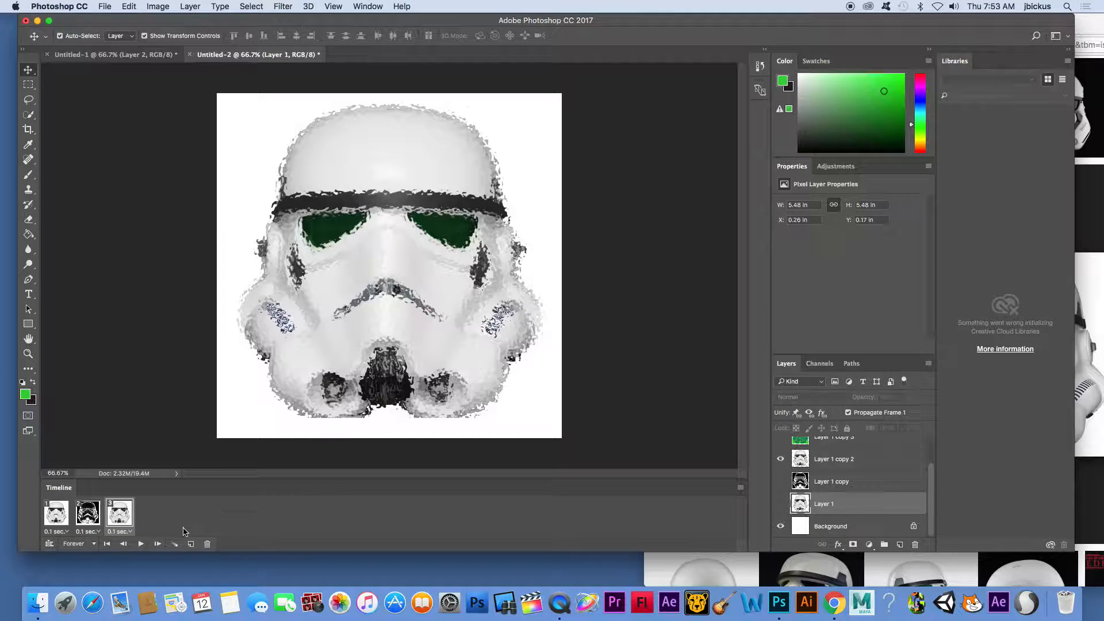
Add a fourth animation frame that shows the green Layer 1 copy 3 in place of Layer 1 copy 2.
{"action": "left_click", "coordinate": [191, 544]}
{"action": "scroll", "coordinate": [810, 494], "scroll_direction": "up", "scroll_amount": 2}
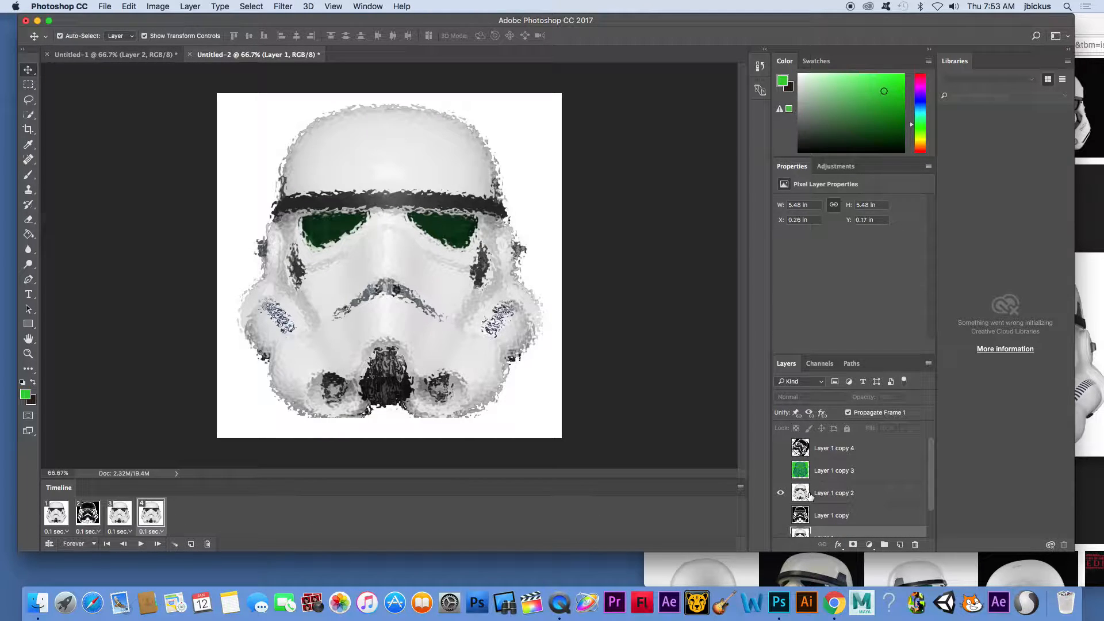
{"action": "left_click", "coordinate": [781, 470]}
{"action": "left_click", "coordinate": [781, 493]}
Add a fifth frame showing the rotated Layer 1 copy 4 instead of Layer 1 copy 3, and play the animation to check it.
{"action": "left_click", "coordinate": [191, 544]}
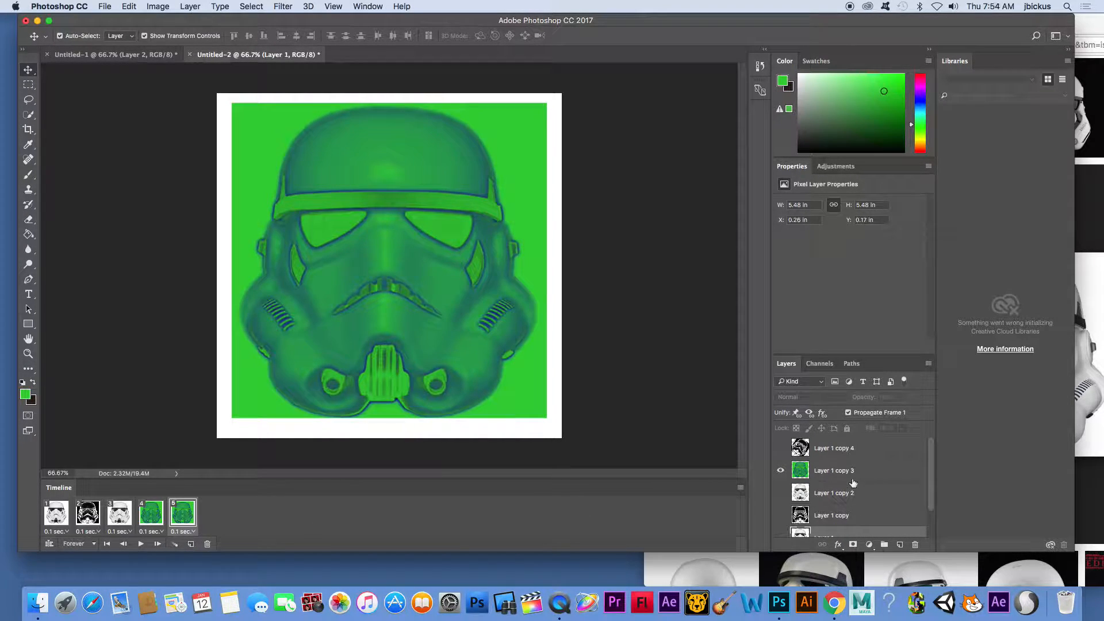
{"action": "left_click", "coordinate": [780, 448]}
{"action": "left_click", "coordinate": [780, 470]}
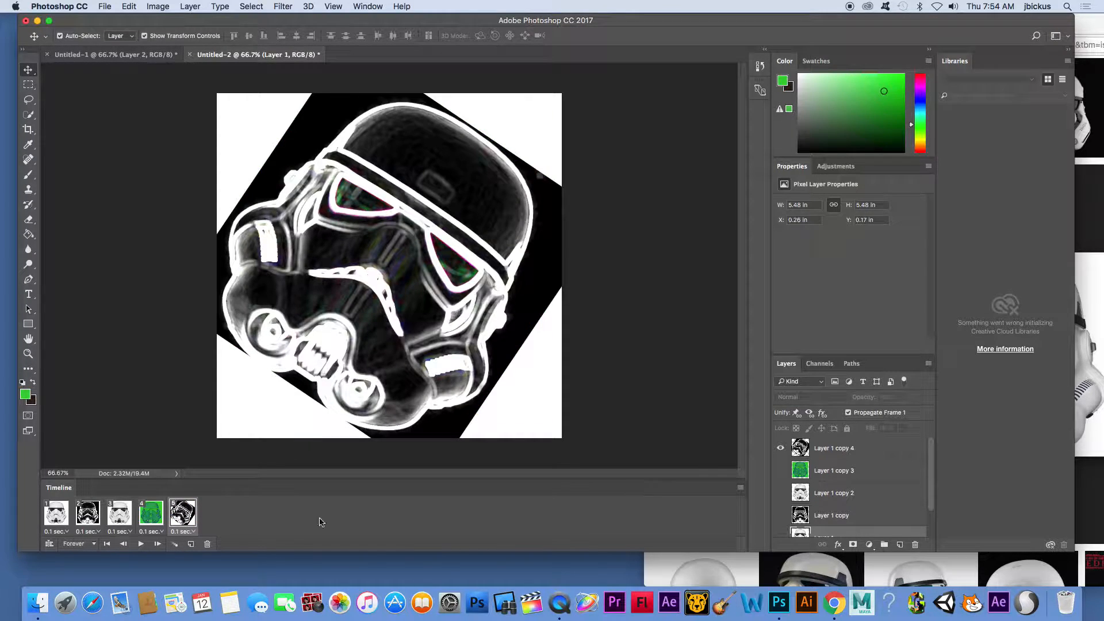
{"action": "left_click", "coordinate": [141, 544]}
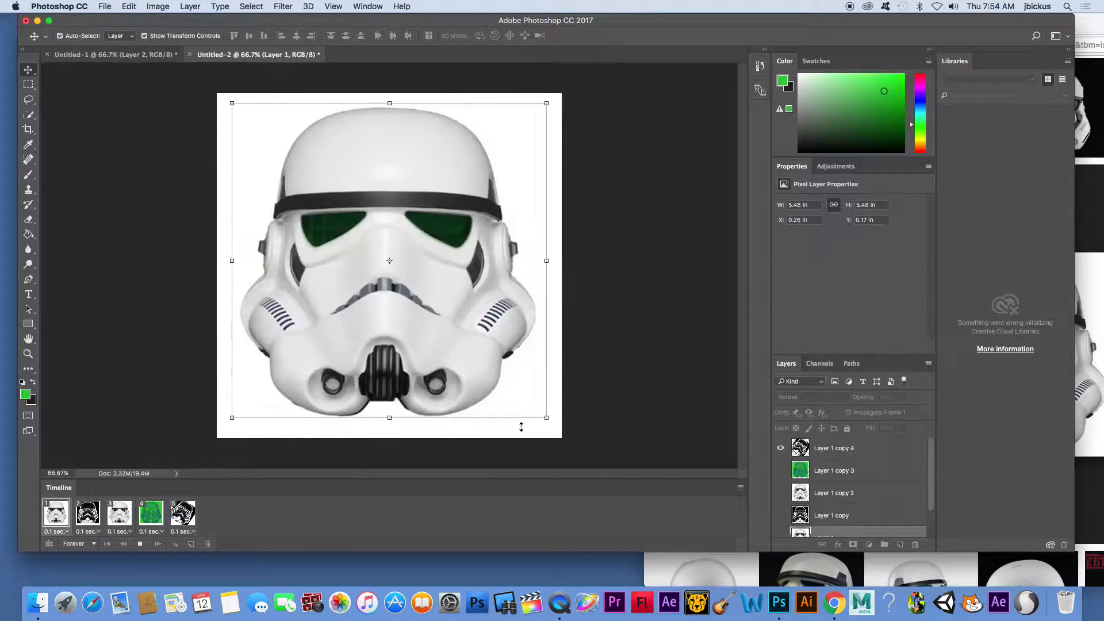
{"action": "left_click", "coordinate": [140, 543]}
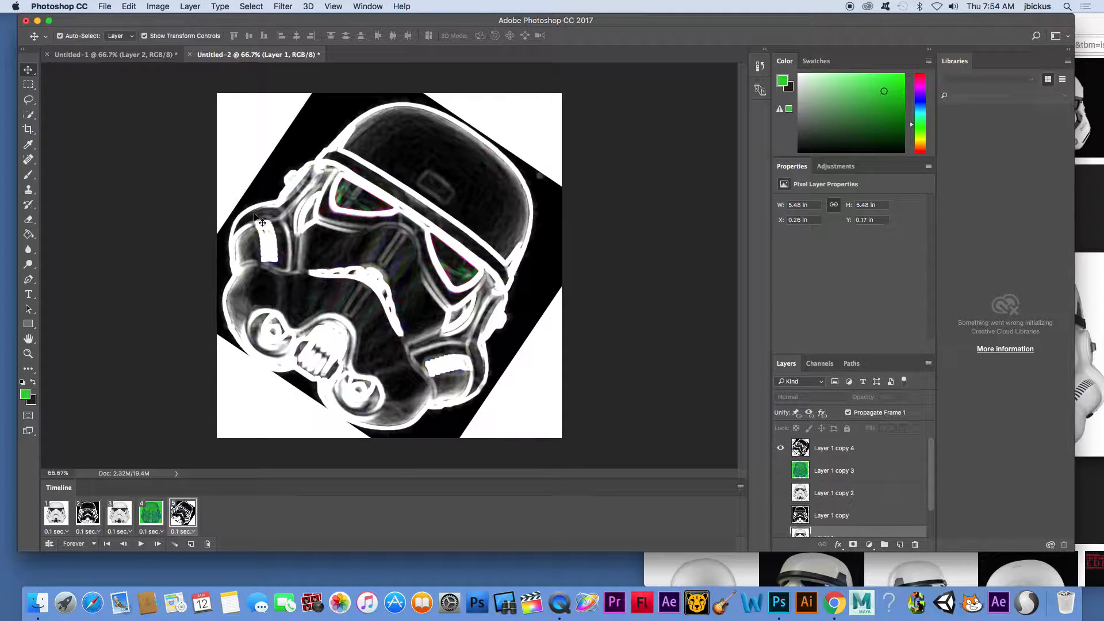
Export the animation with Save for Web as a GIF named trooper vid demo in the Desktop folder GIF Video 1 2017.
{"action": "left_click", "coordinate": [104, 6]}
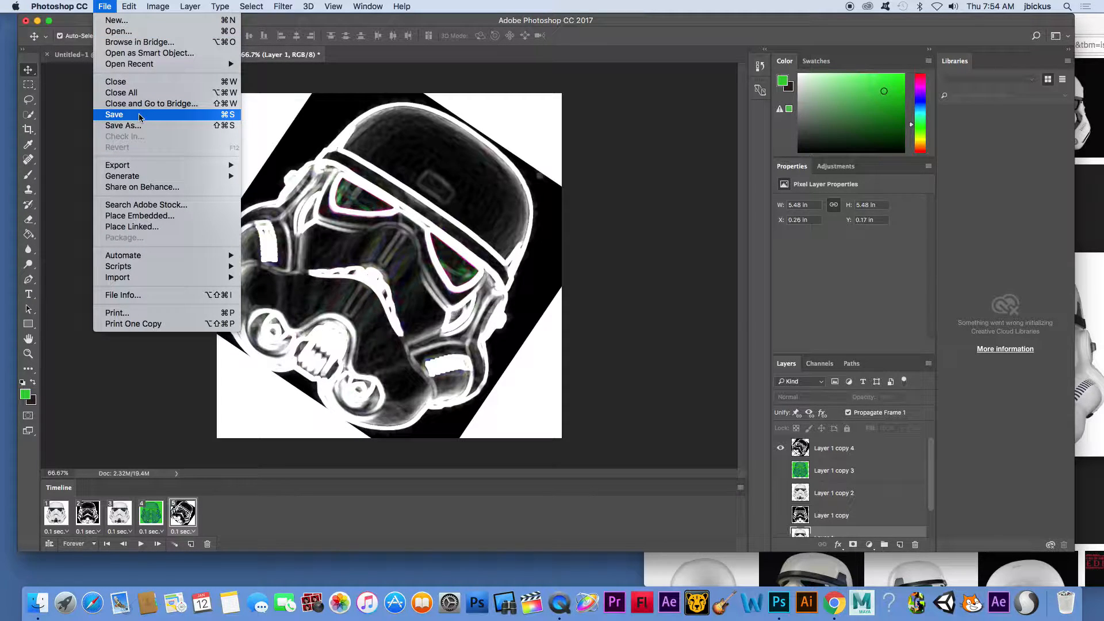
{"action": "mouse_move", "coordinate": [160, 168]}
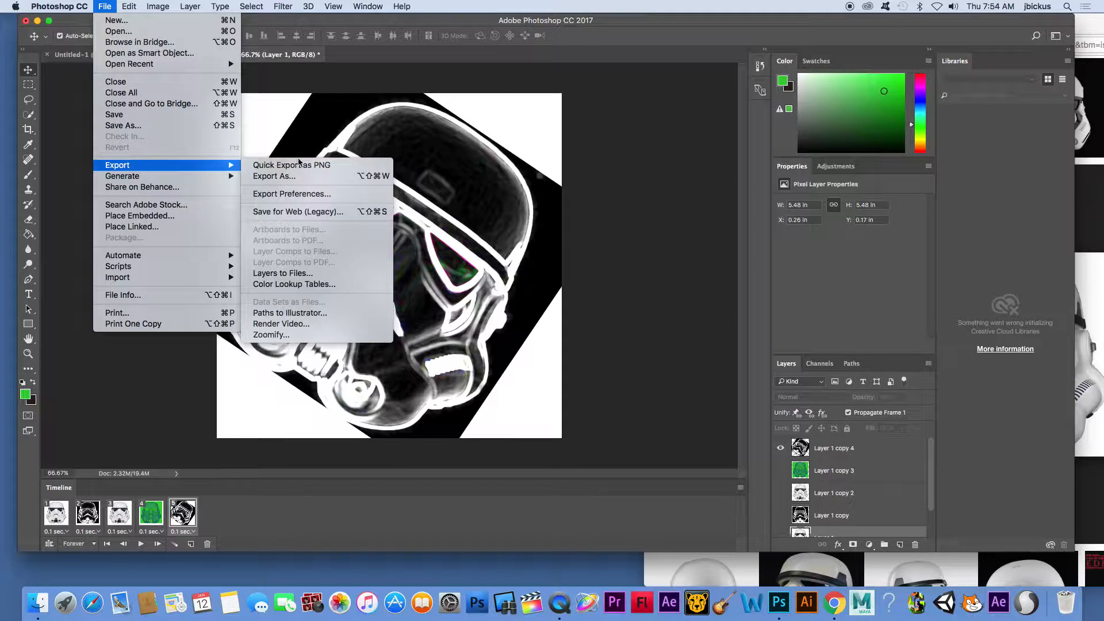
{"action": "left_click", "coordinate": [301, 213]}
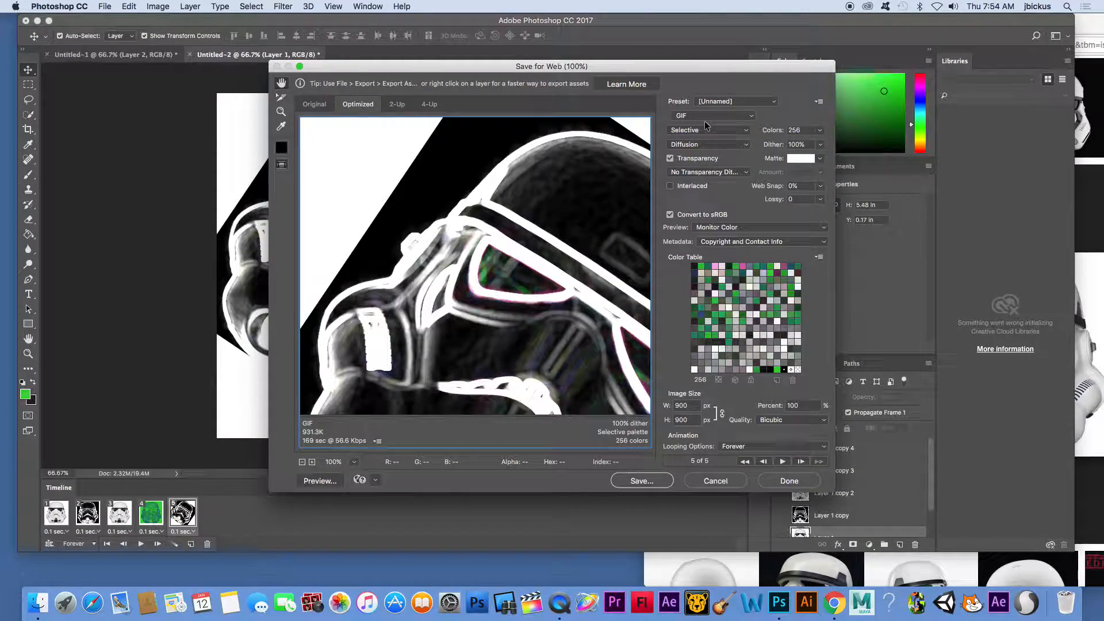
{"action": "left_click", "coordinate": [642, 481]}
{"action": "left_click", "coordinate": [379, 161]}
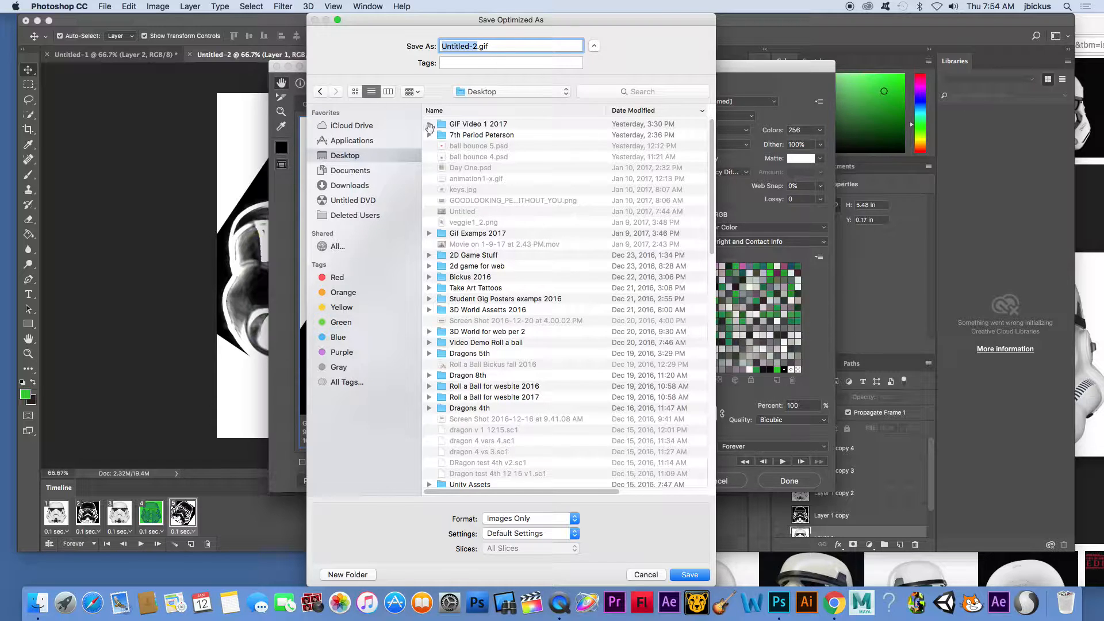
{"action": "double_click", "coordinate": [454, 125]}
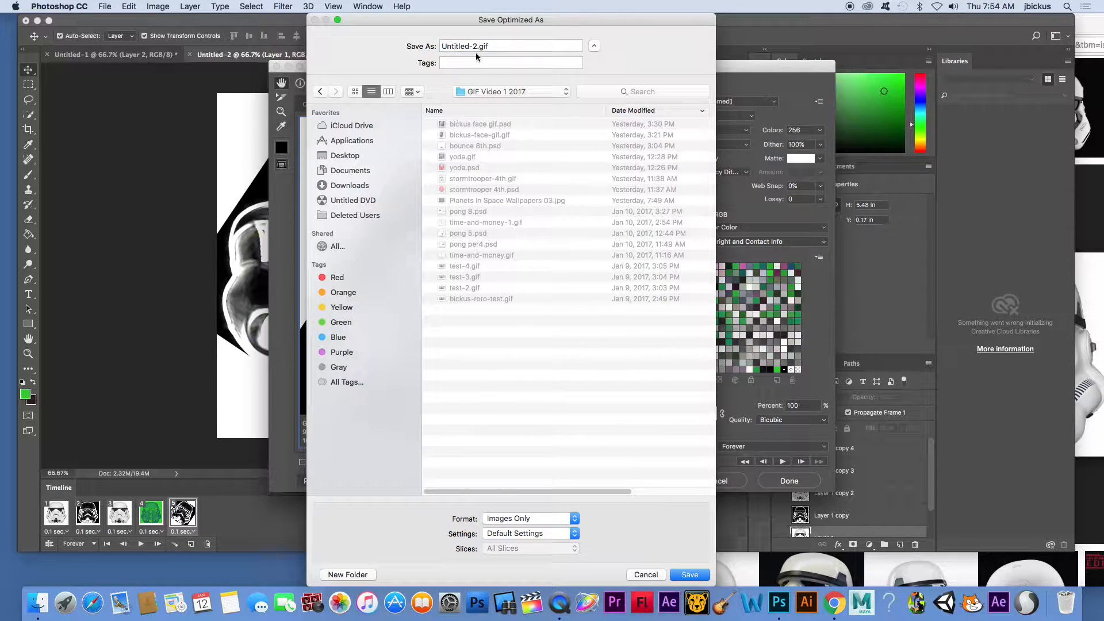
{"action": "left_click_drag", "start_coordinate": [473, 46], "coordinate": [442, 46]}
{"action": "type", "text": "trooper"}
{"action": "type", "text": " vid demo"}
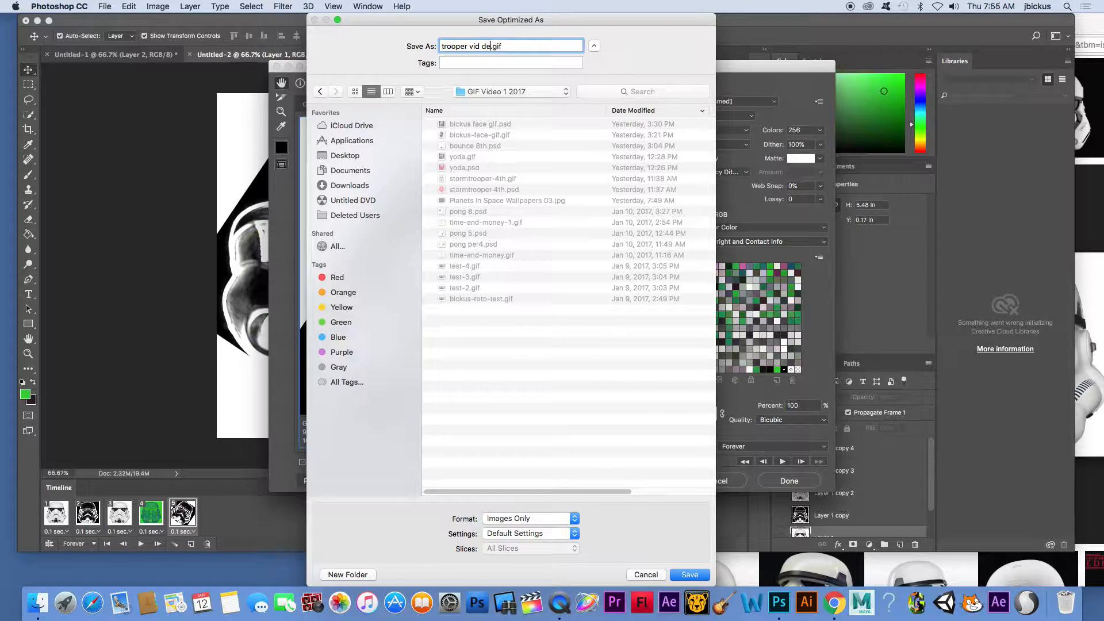
{"action": "key", "text": "Return"}
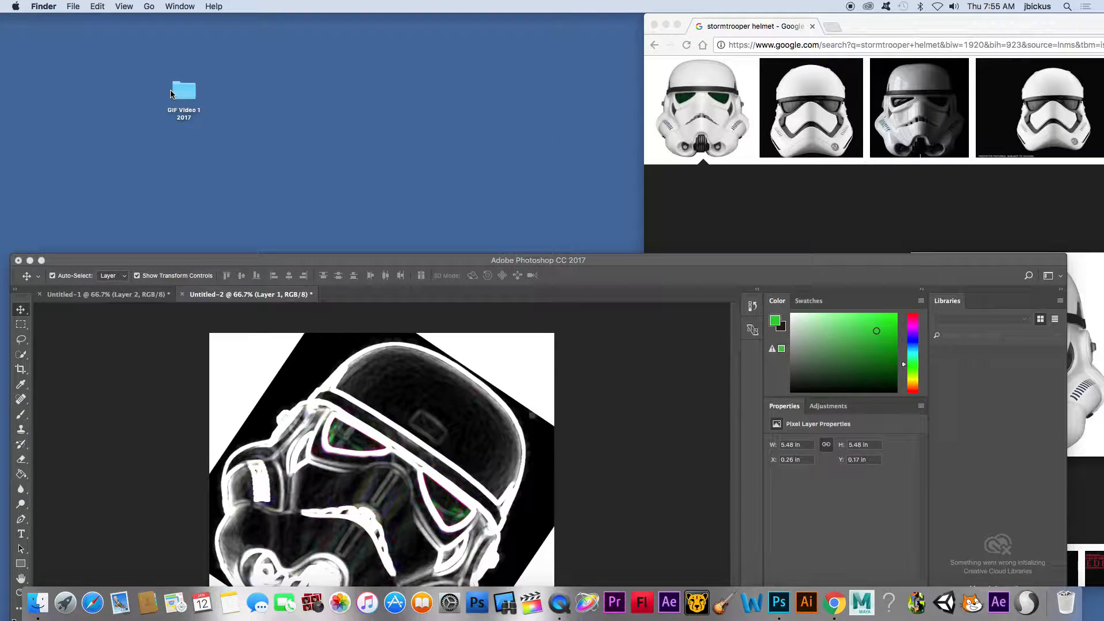
Open the GIF Video 1 2017 folder in Finder and preview trooper-vid-demo.gif with Quick Look.
{"action": "double_click", "coordinate": [171, 94]}
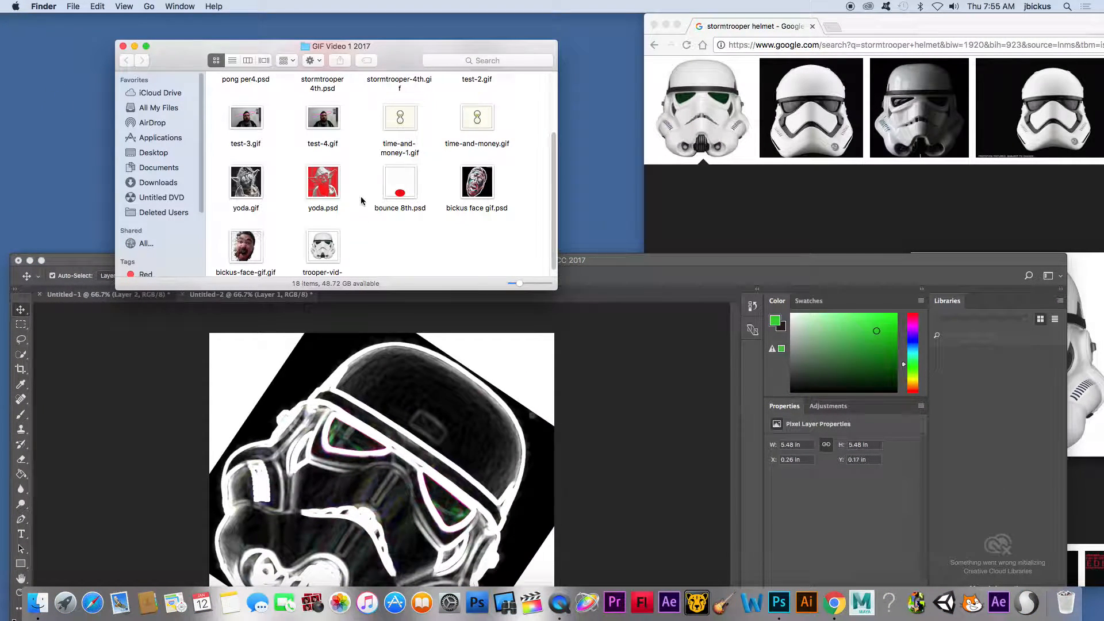
{"action": "scroll", "coordinate": [368, 224], "scroll_direction": "down", "scroll_amount": 1}
{"action": "left_click", "coordinate": [319, 233]}
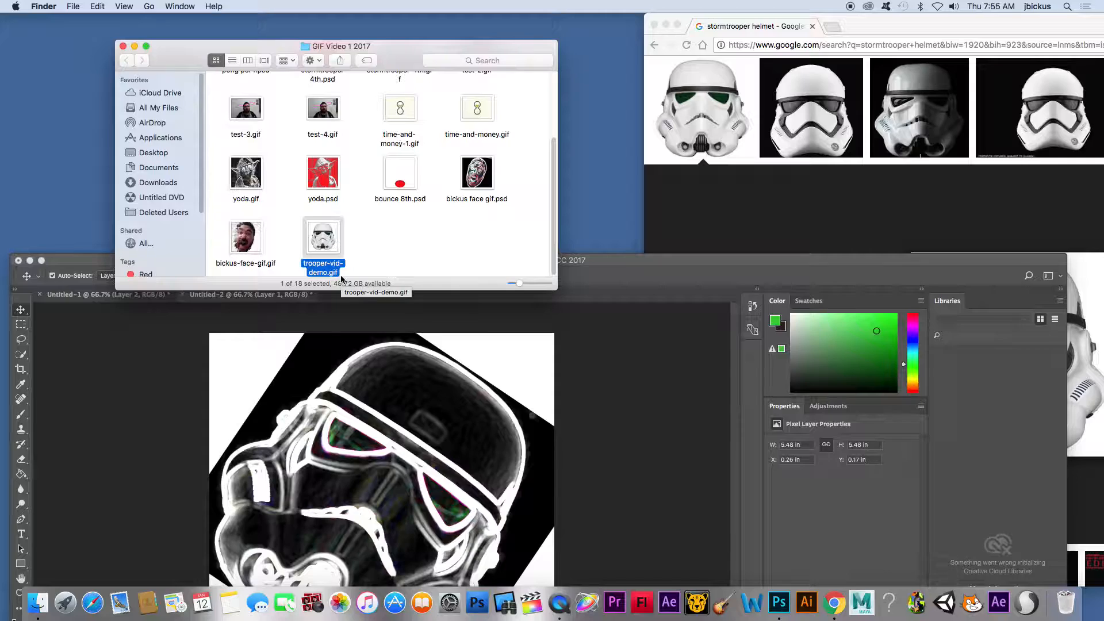
{"action": "left_click", "coordinate": [358, 252]}
{"action": "left_click", "coordinate": [307, 239]}
{"action": "key", "text": "space"}
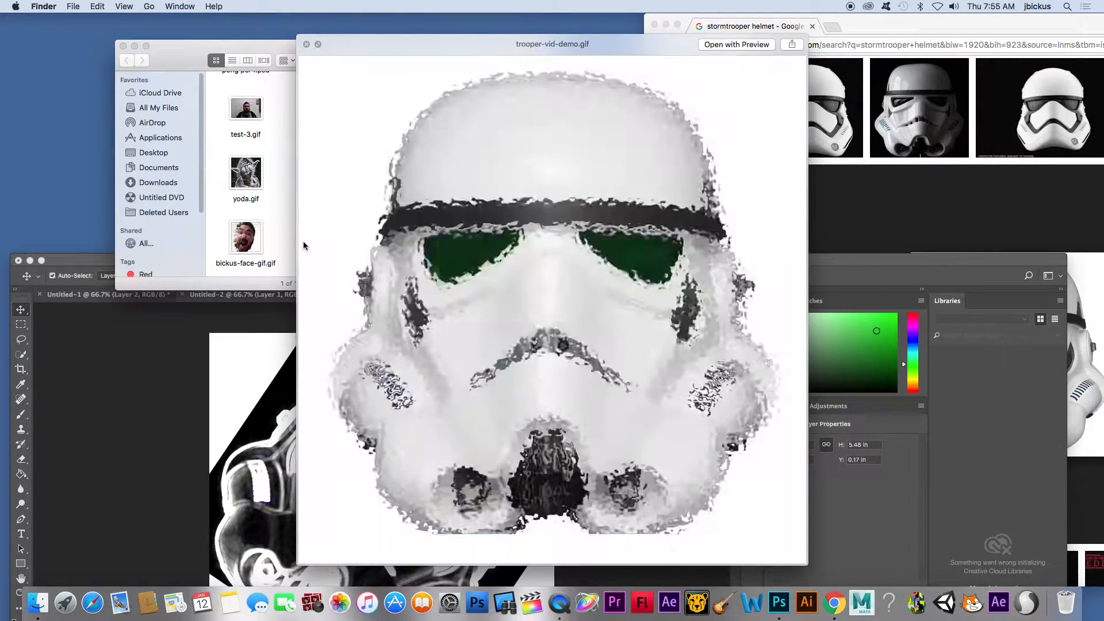
{"action": "key", "text": "space"}
Open trooper-vid-demo.gif in Chrome to watch it play, close its tab, and return to the Photoshop window.
{"action": "left_click_drag", "start_coordinate": [321, 255], "coordinate": [839, 614]}
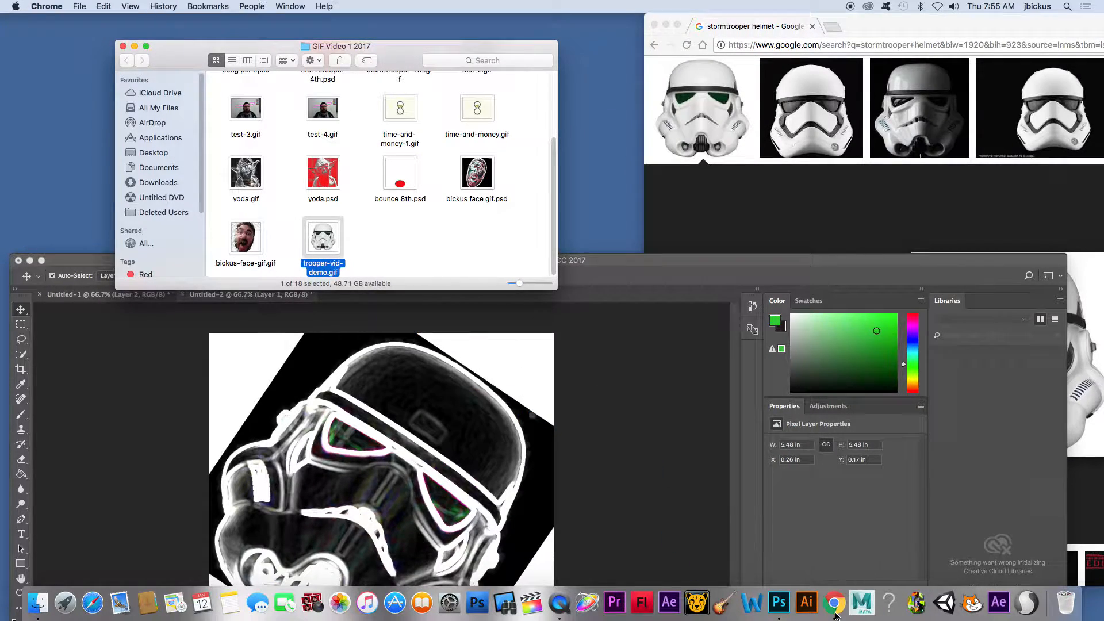
{"action": "left_click_drag", "start_coordinate": [1053, 34], "coordinate": [744, 43]}
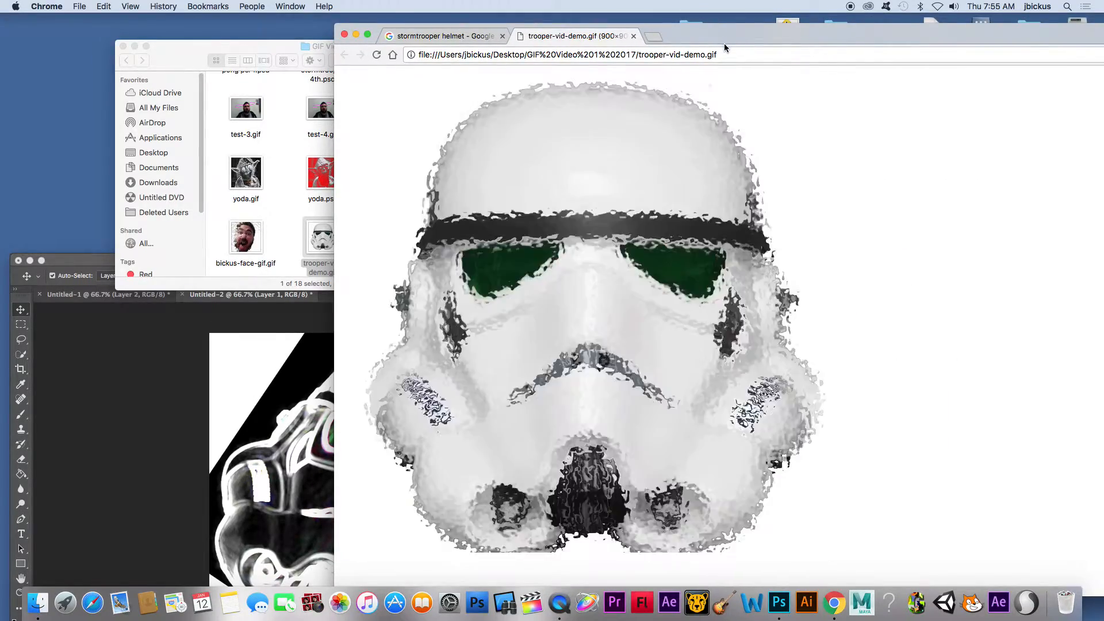
{"action": "left_click", "coordinate": [633, 36]}
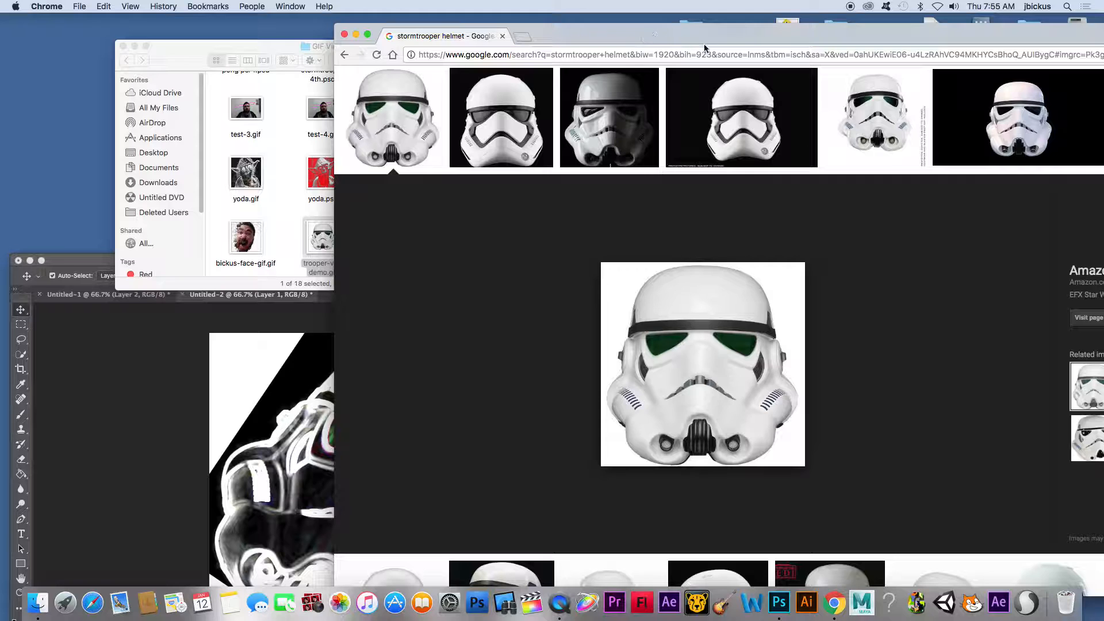
{"action": "left_click", "coordinate": [79, 268]}
{"action": "left_click_drag", "start_coordinate": [107, 264], "coordinate": [116, 29]}
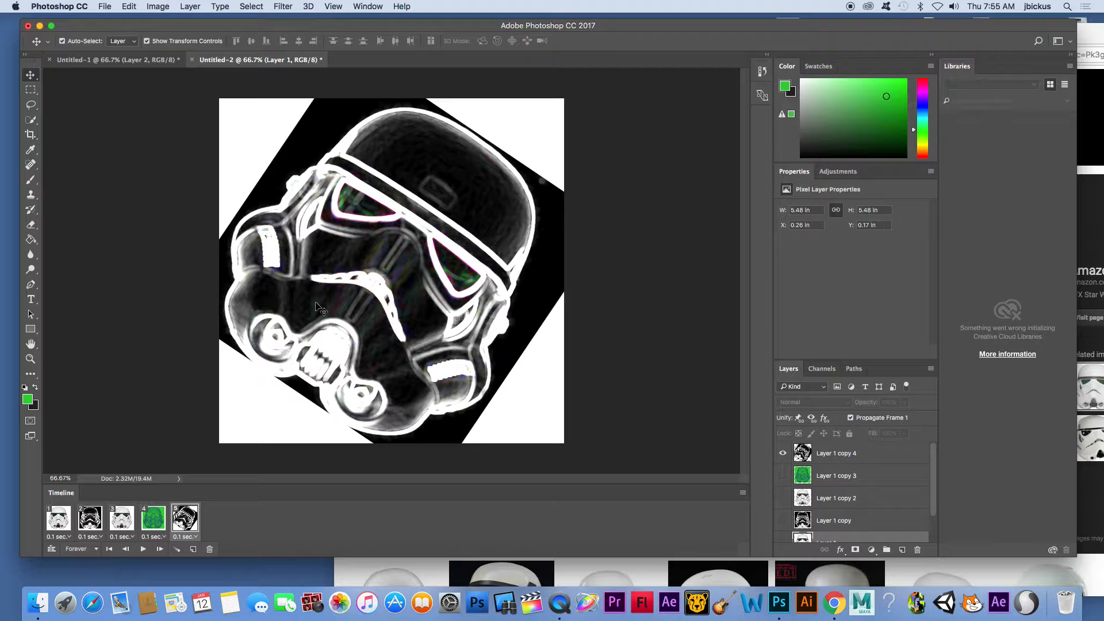